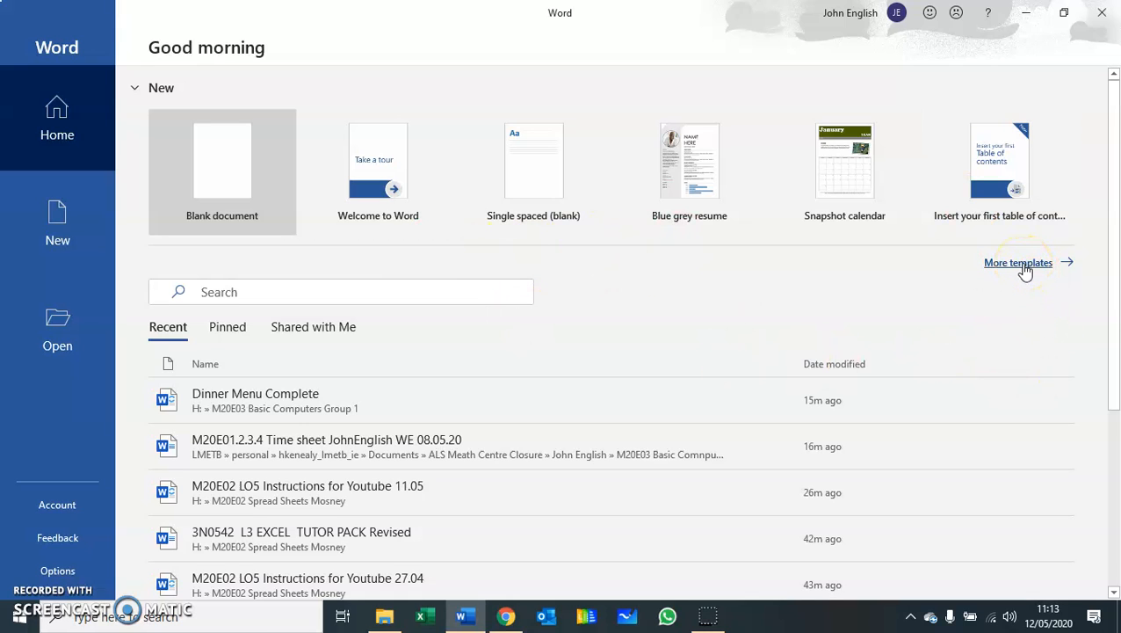
Browse more templates and search the online templates for "menu".
click(1022, 265)
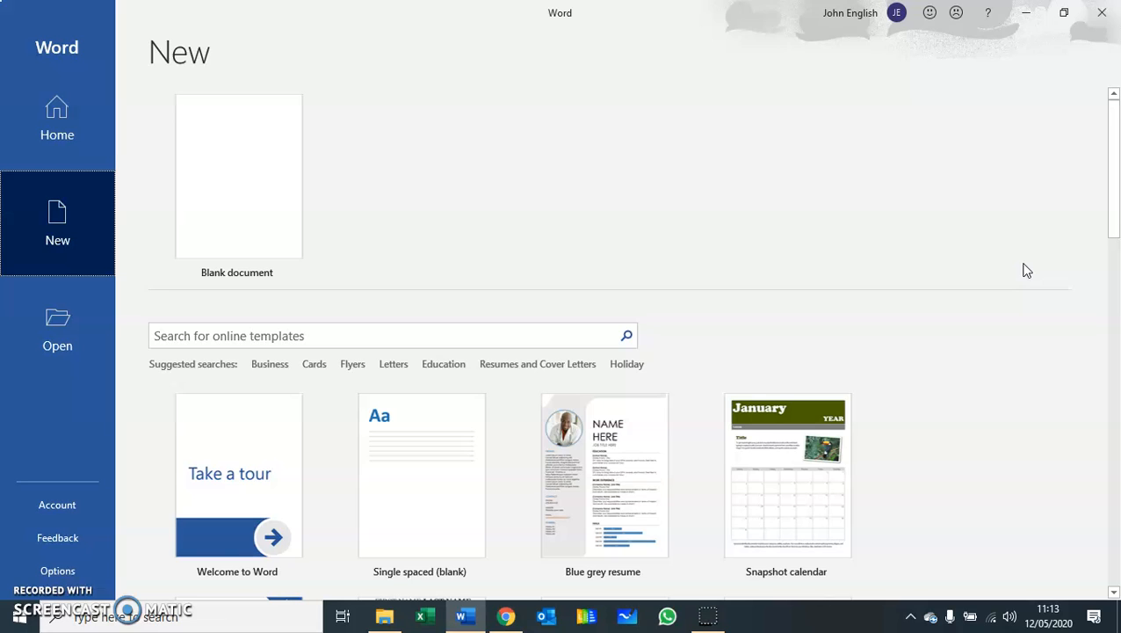
click(218, 329)
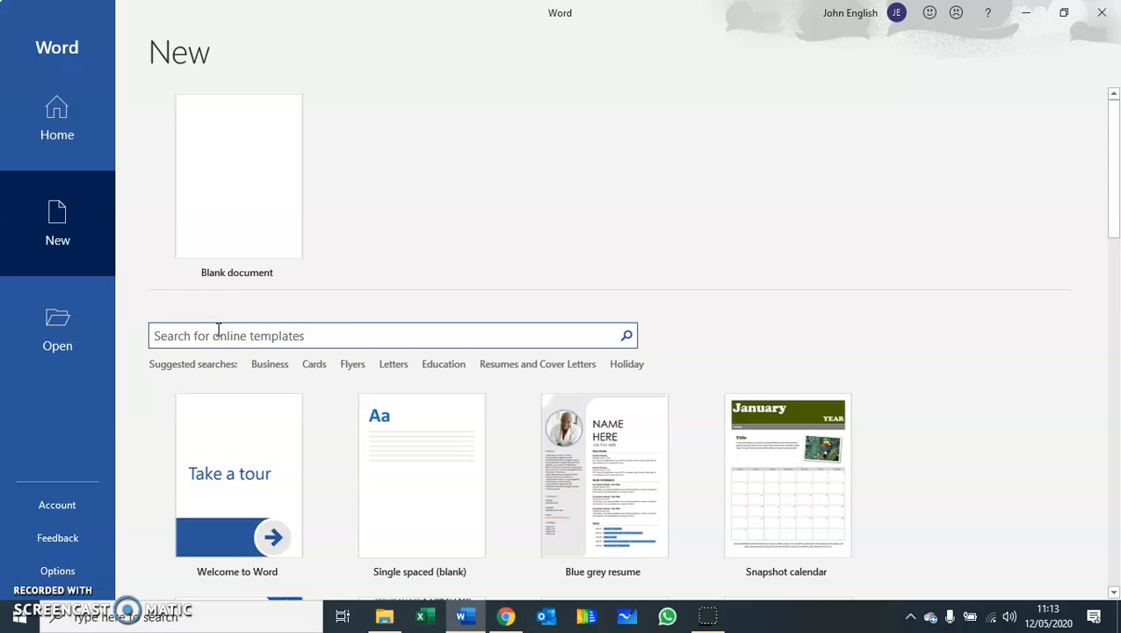
text(menu)
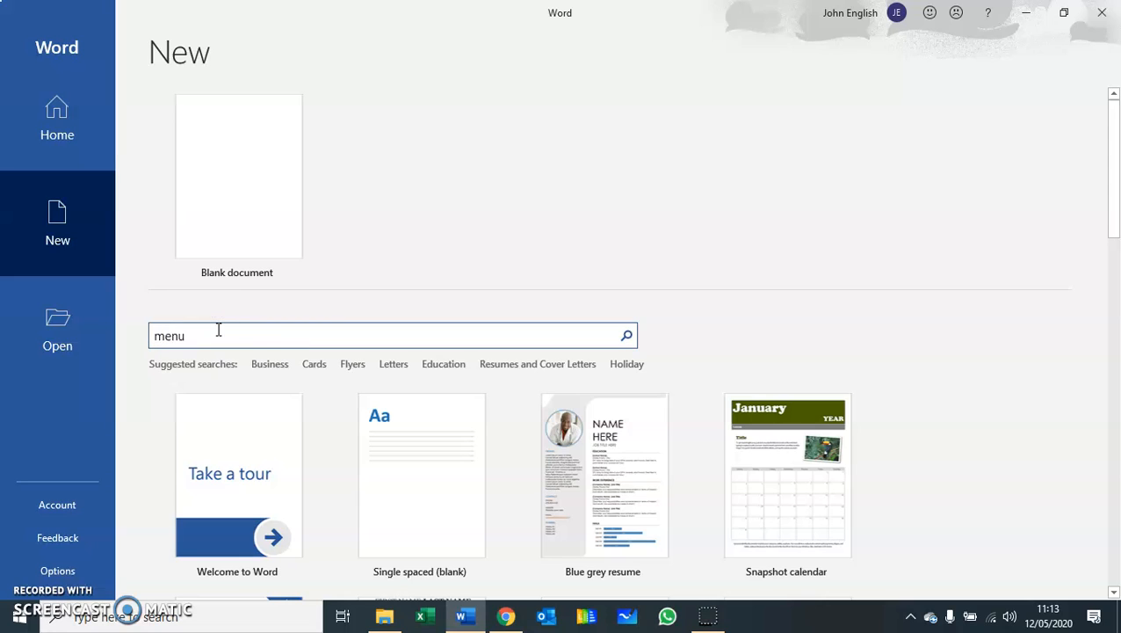
key(Return)
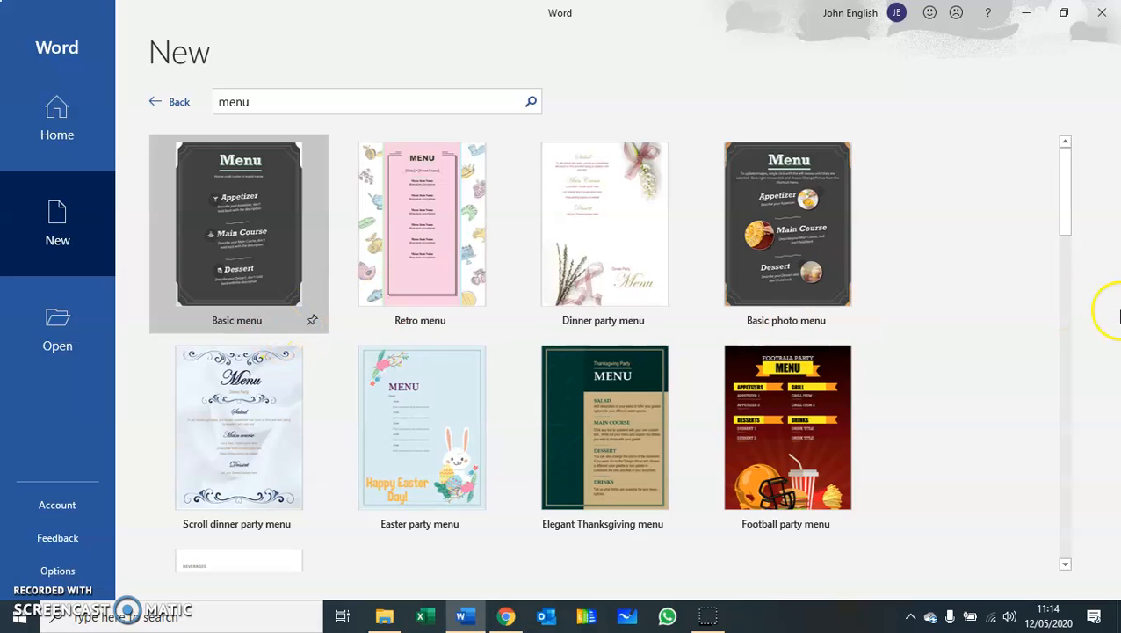
Create a new document from the Basic photo menu template.
mouse_move(1069, 204)
mouse_down()
mouse_move(1064, 414)
mouse_move(1079, 533)
mouse_move(1061, 443)
mouse_move(1063, 185)
mouse_up()
click(787, 231)
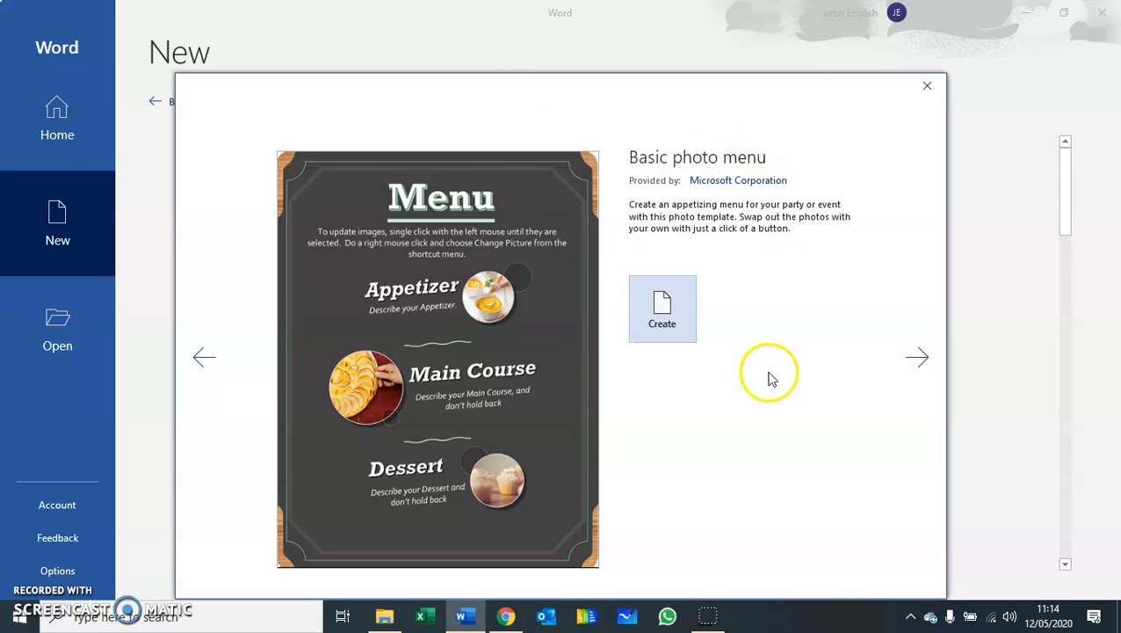
click(664, 308)
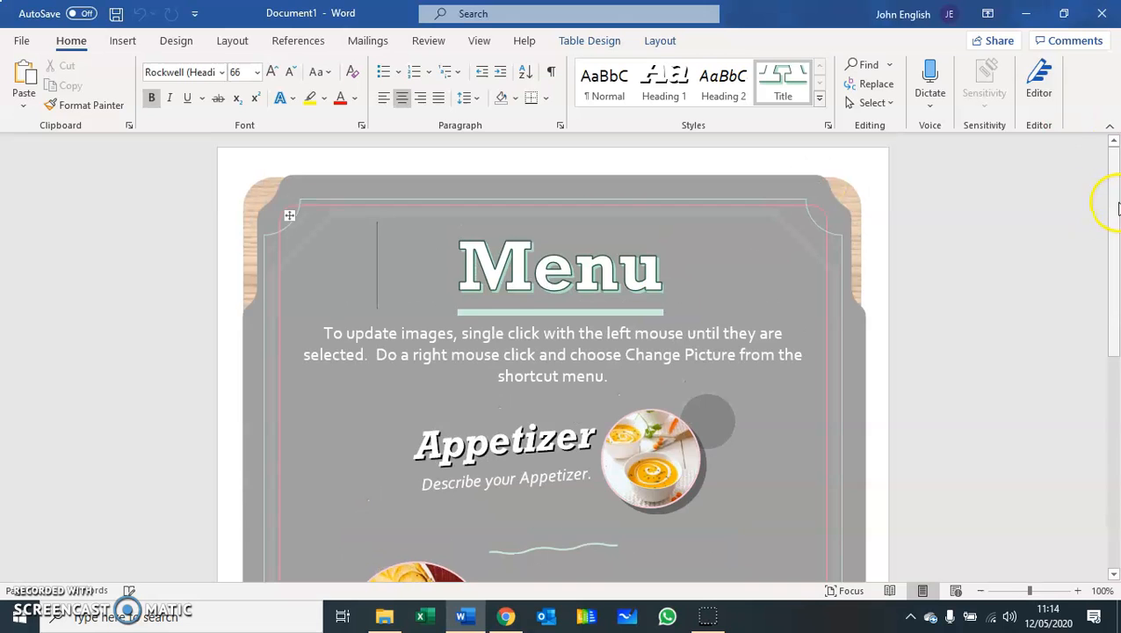
Delete the paragraph of image-updating instructions beneath the Menu title.
drag(1111, 218, 1114, 183)
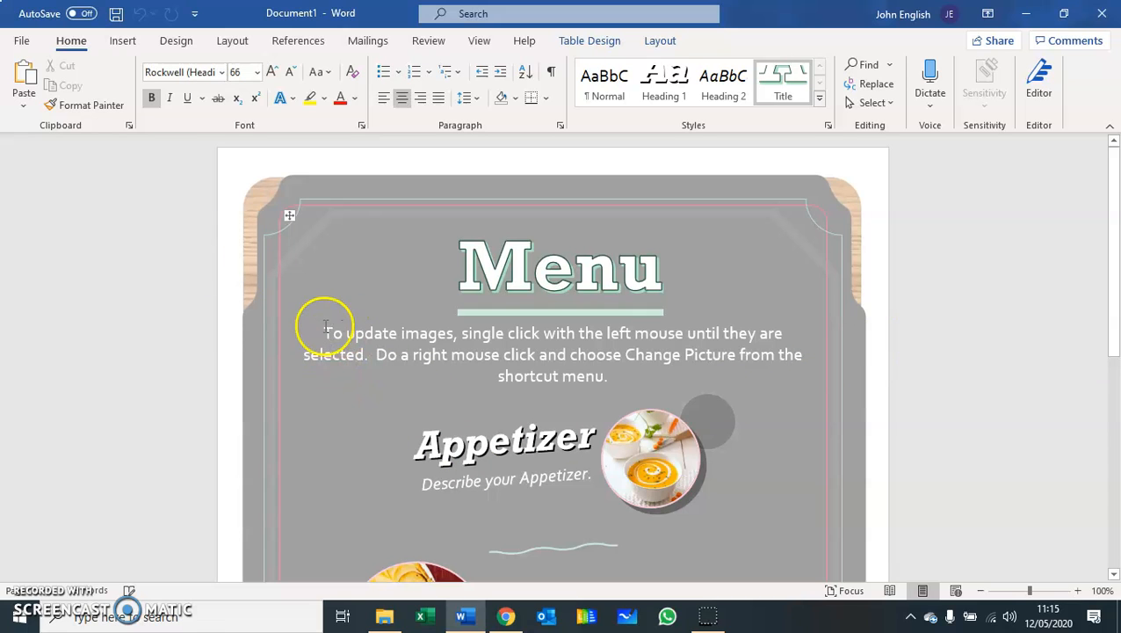
drag(330, 341, 392, 367)
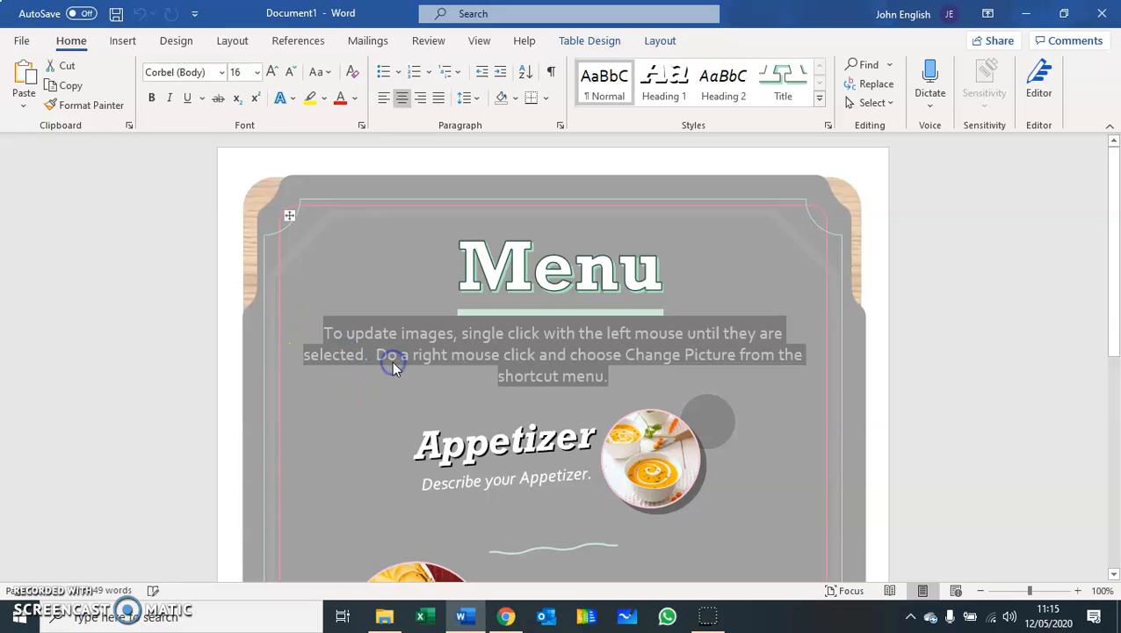
key(Delete)
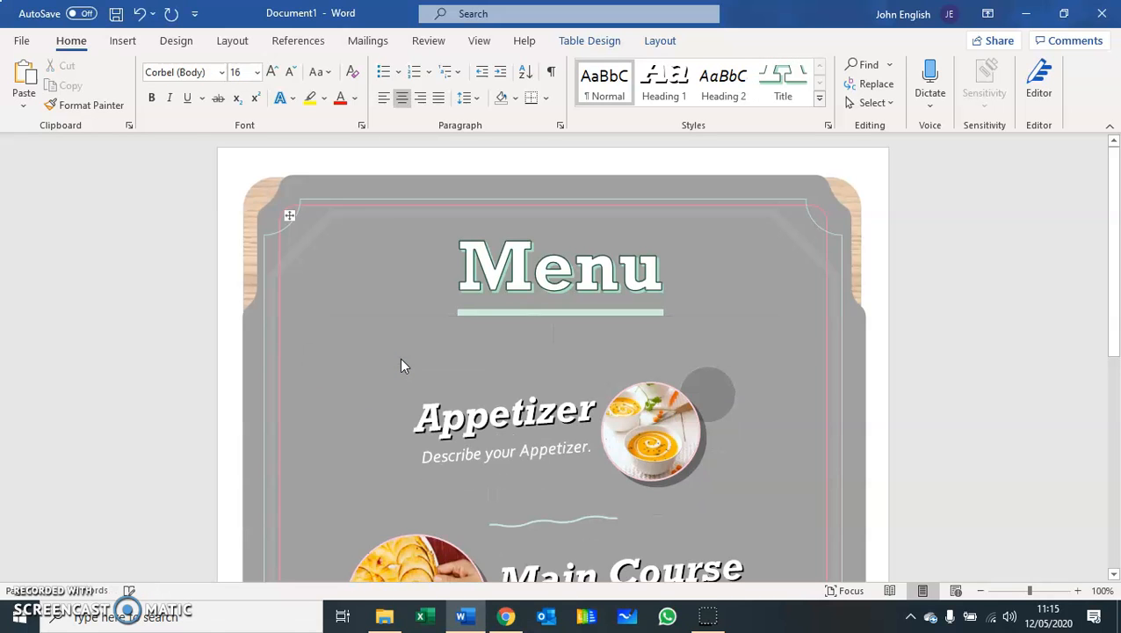
Replace the placeholder description under Appetizer with "Chicken and Mushroom Soup".
mouse_move(342, 517)
mouse_down()
mouse_move(464, 509)
mouse_move(451, 466)
mouse_move(421, 462)
mouse_up()
click(421, 462)
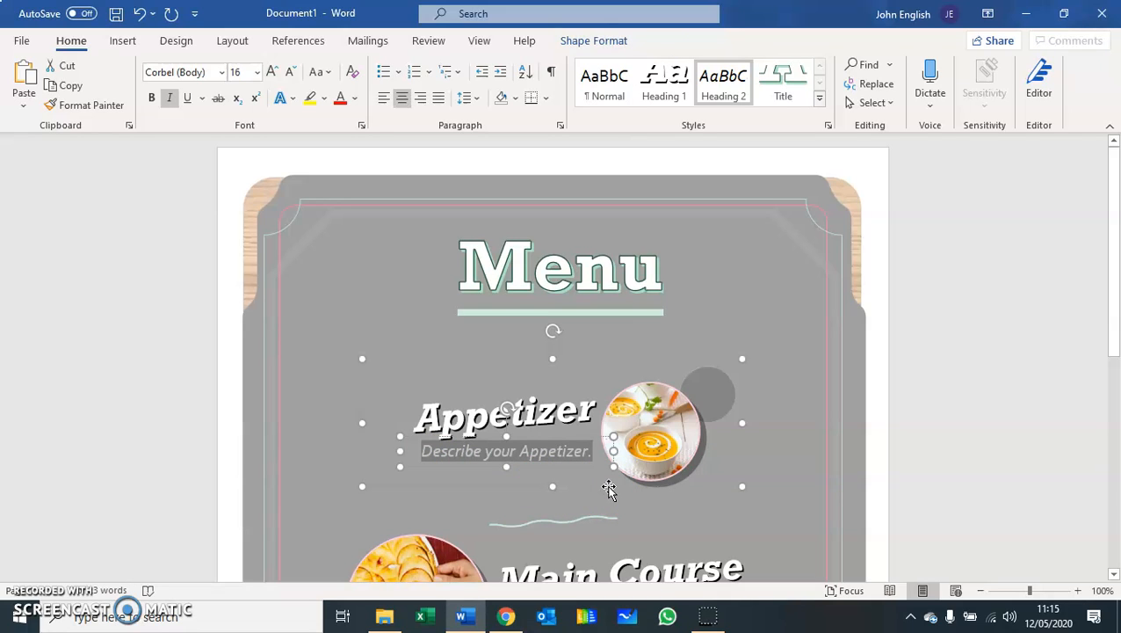
text(Chic)
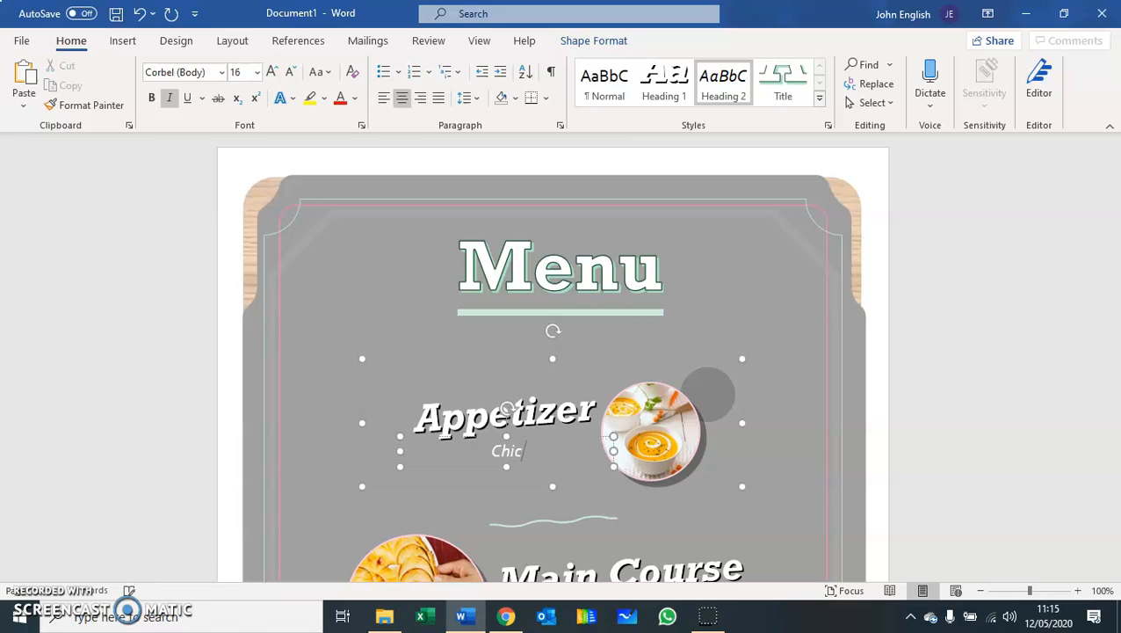
text(ken an)
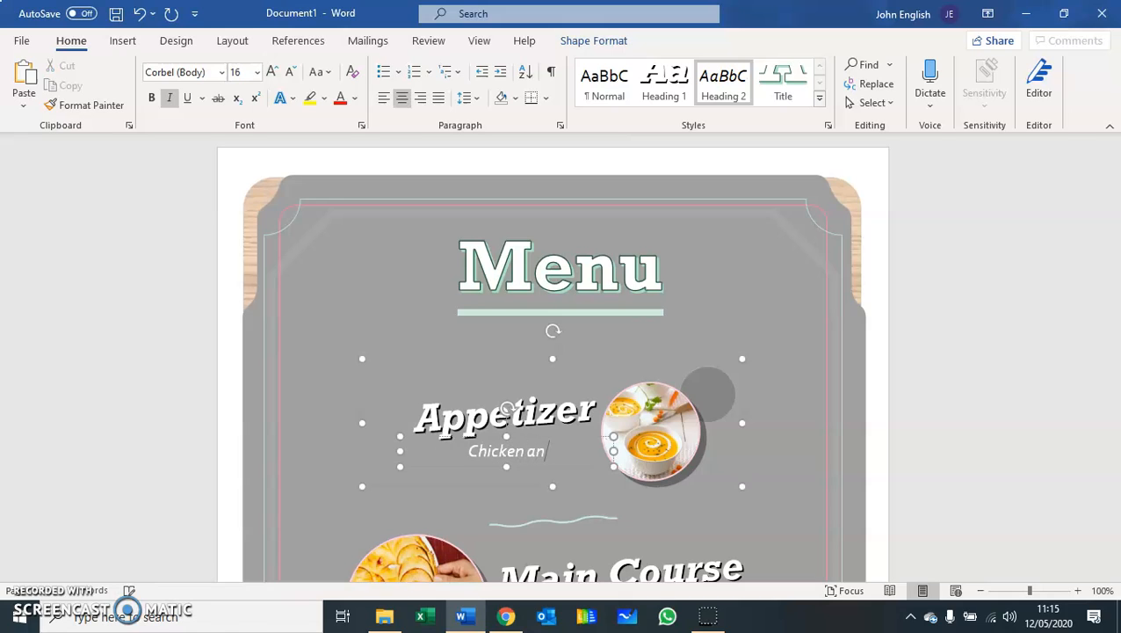
text(d Mus)
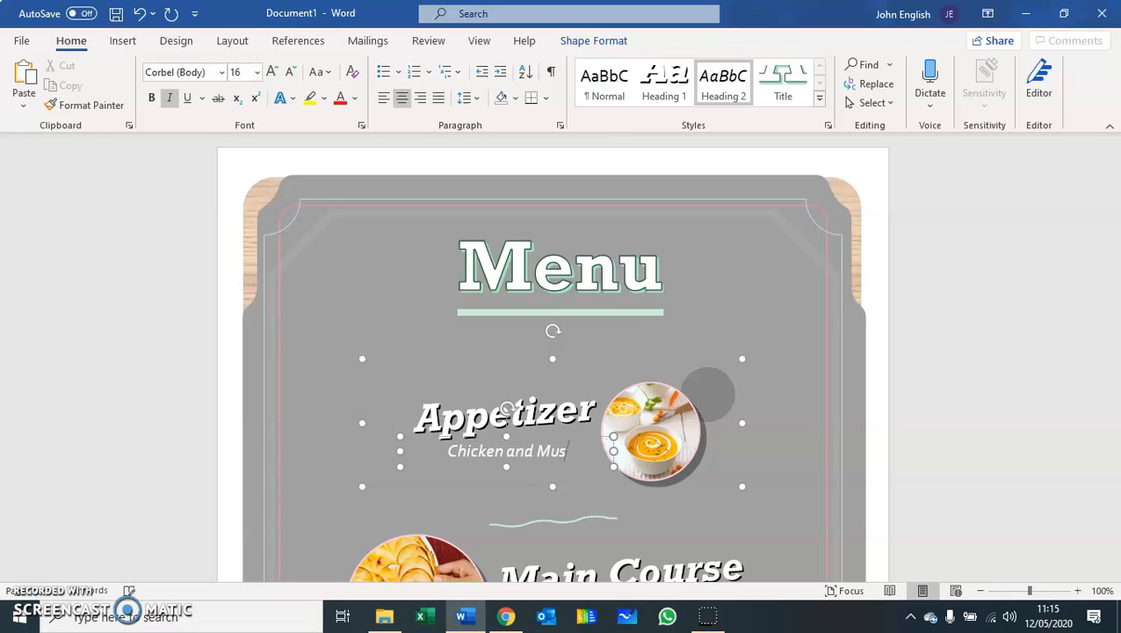
text(hroom Soup)
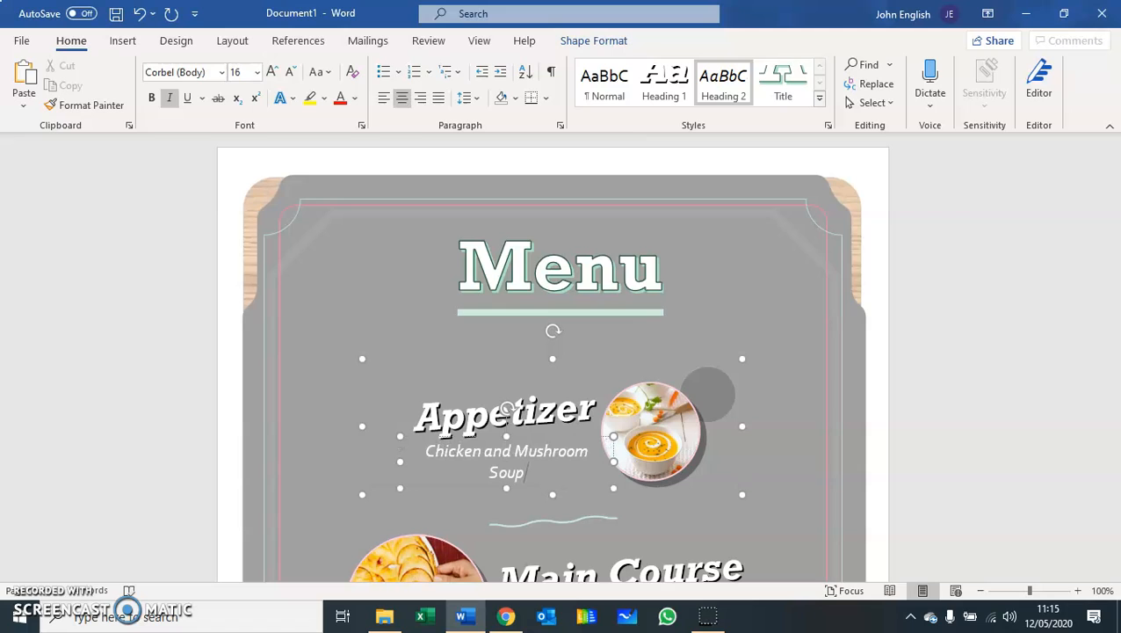
Add "Chicken Wings in BBQ Sauce" as a second item on a new line under Appetizer.
key(Return)
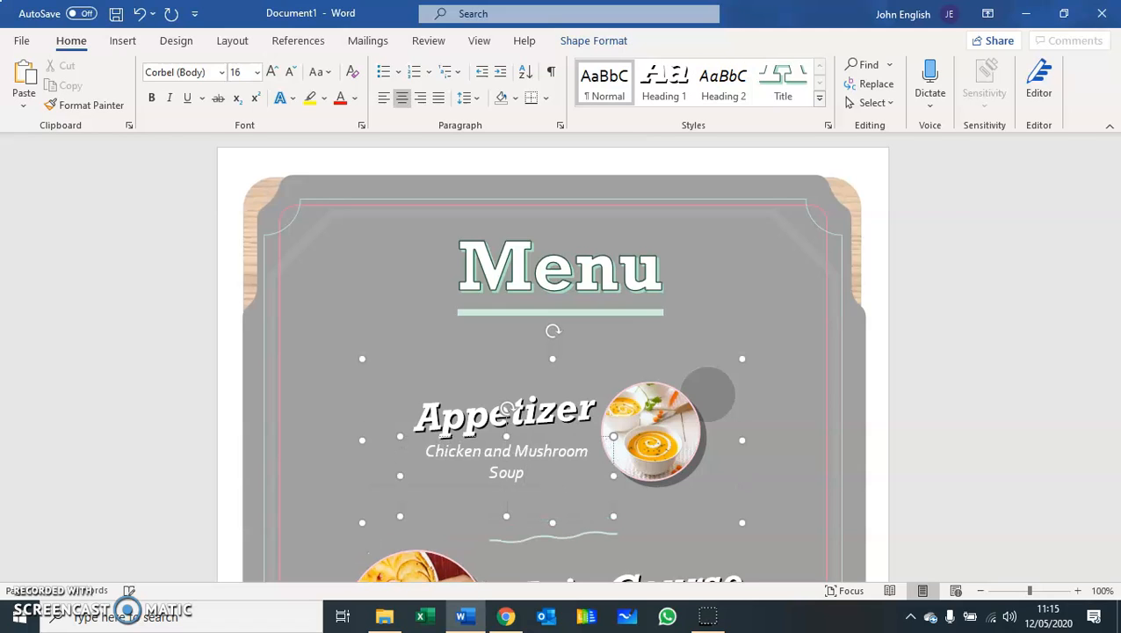
text(Chicken Wings i)
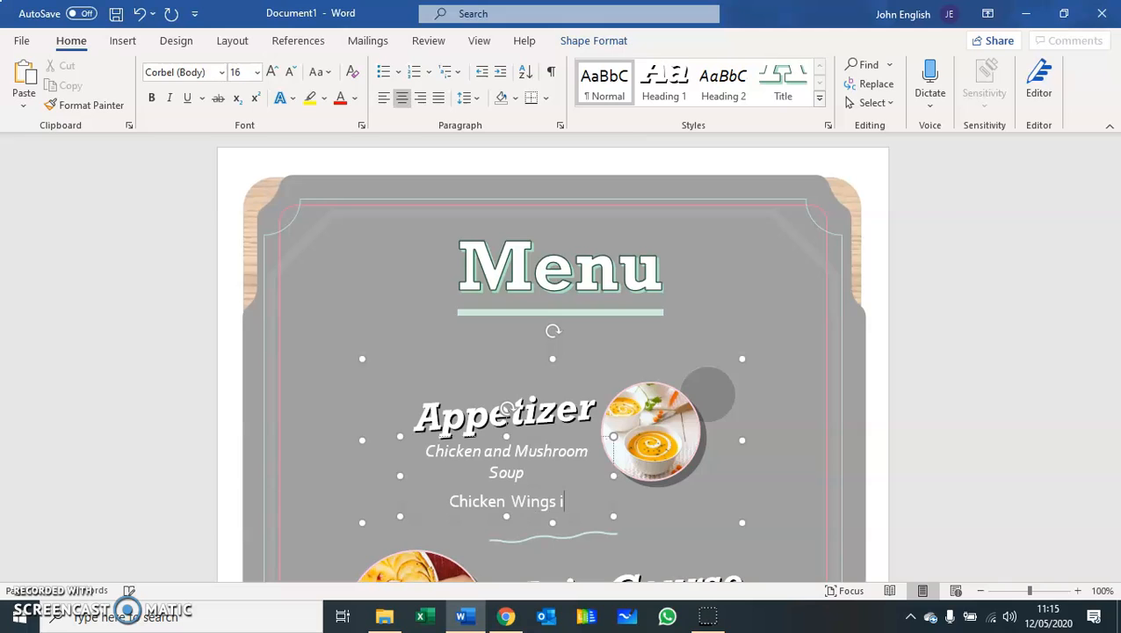
text(n BB)
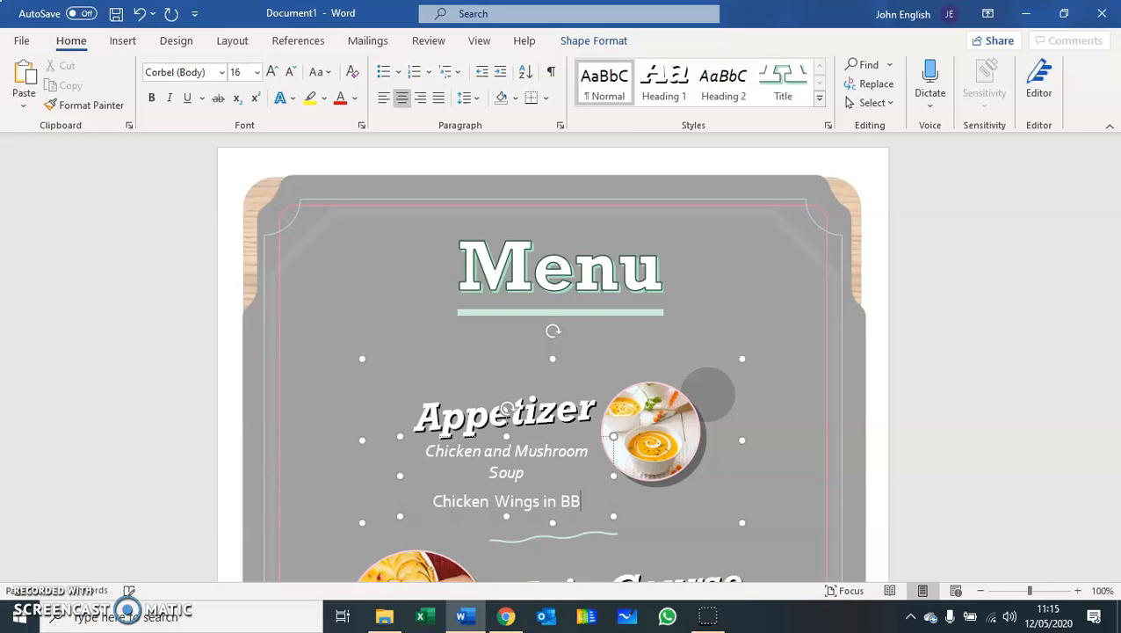
text(Q Sauce)
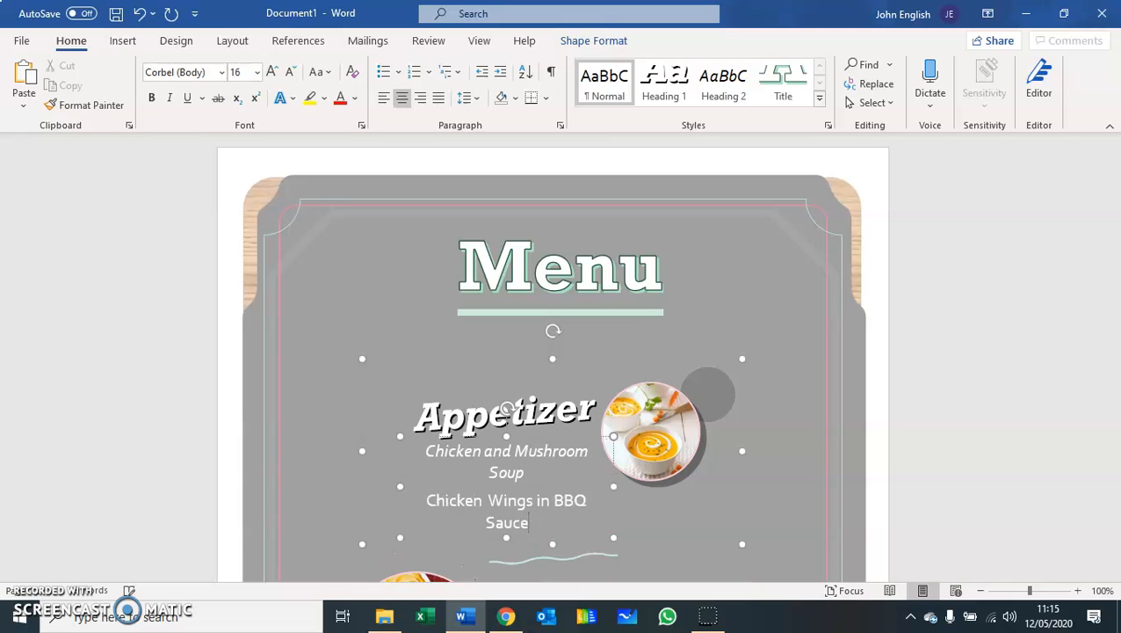
click(768, 424)
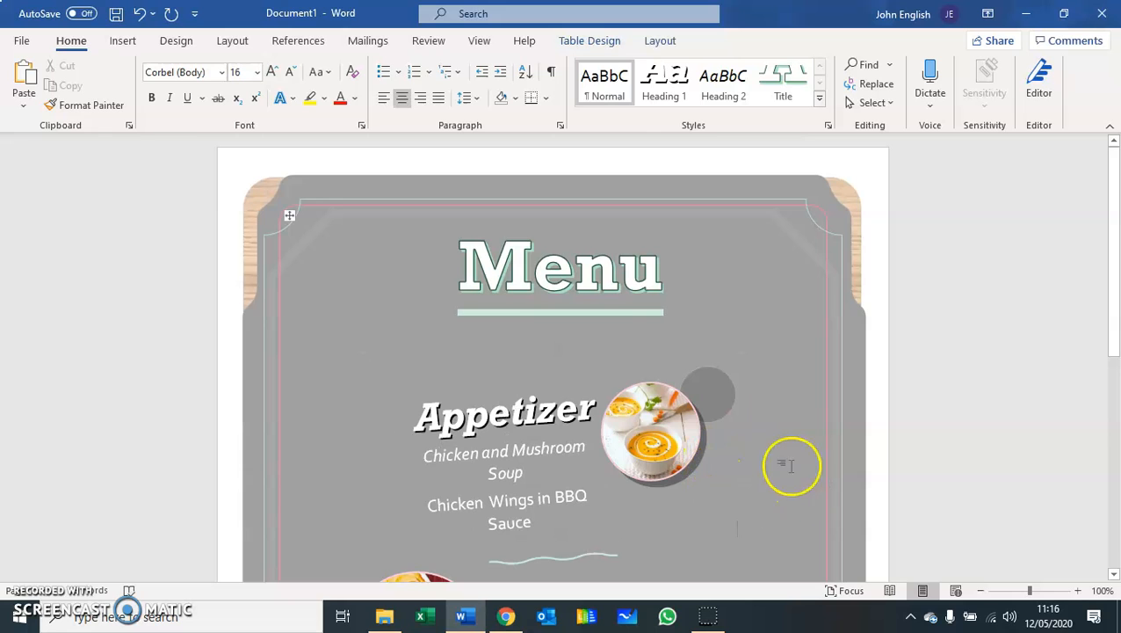
Replace the placeholder description under Main Course with "Roast Beef with Gravy".
scroll(773, 458, down, 3)
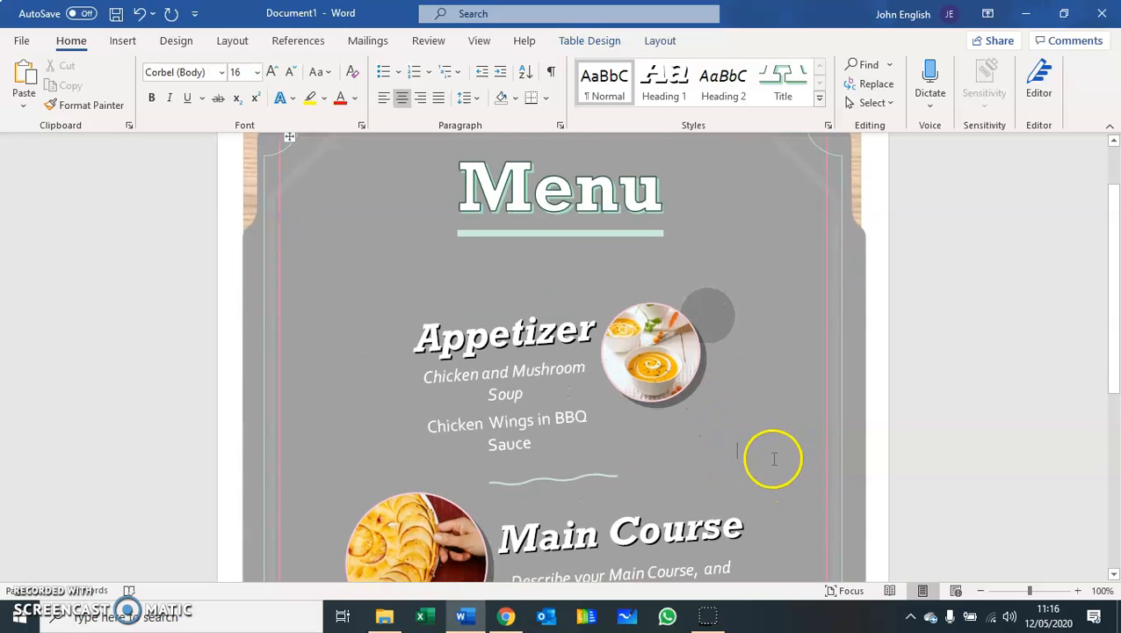
scroll(773, 458, down, 6)
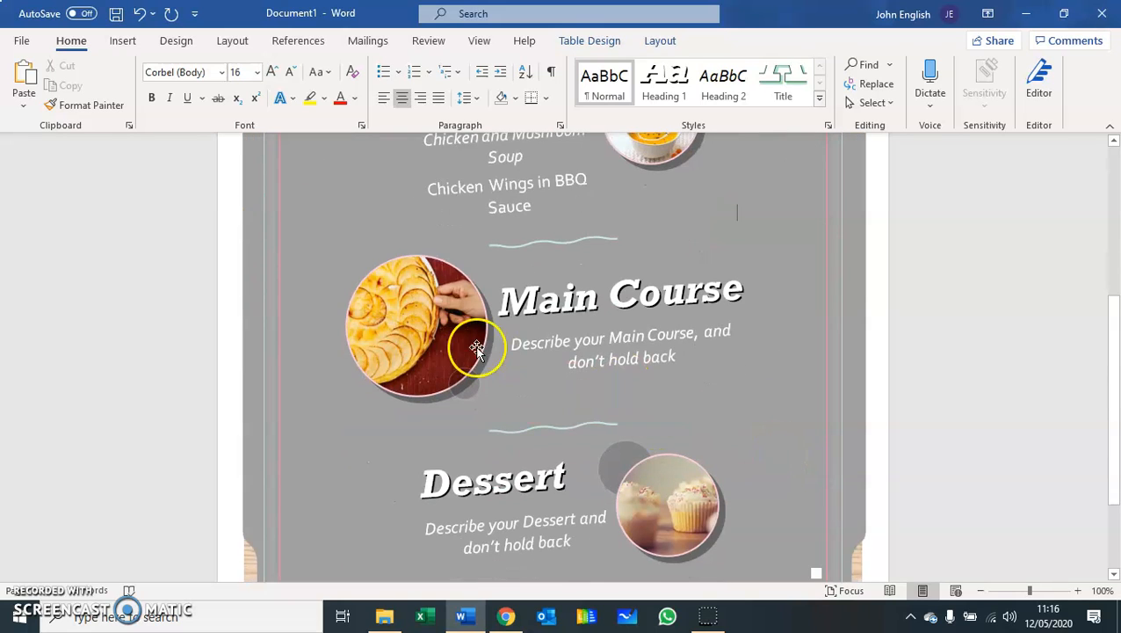
click(600, 357)
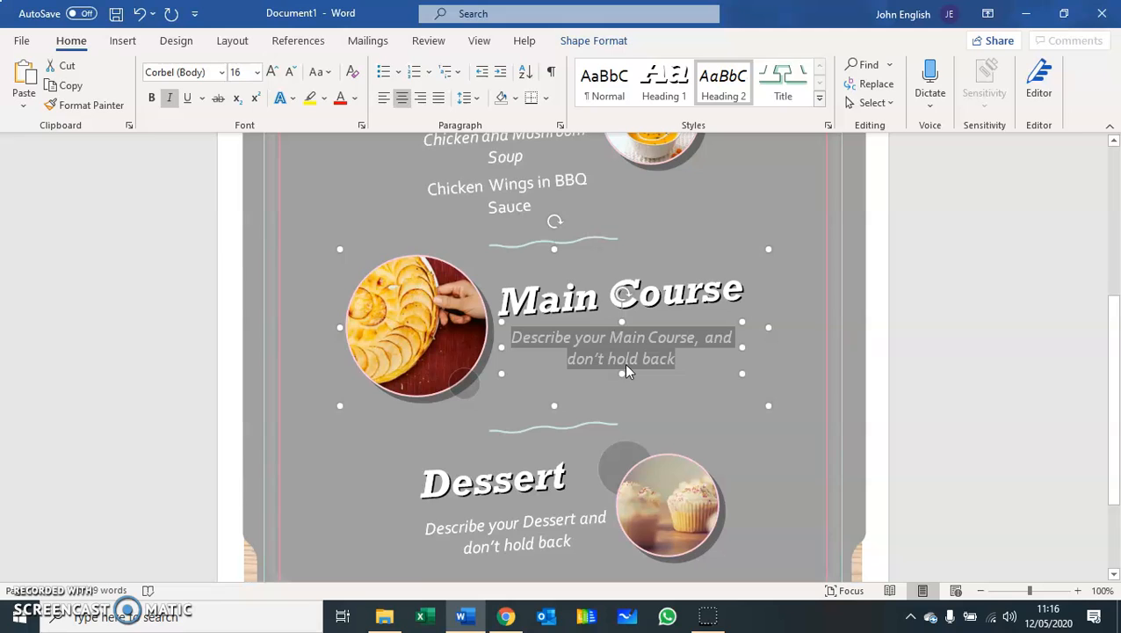
text(Roast)
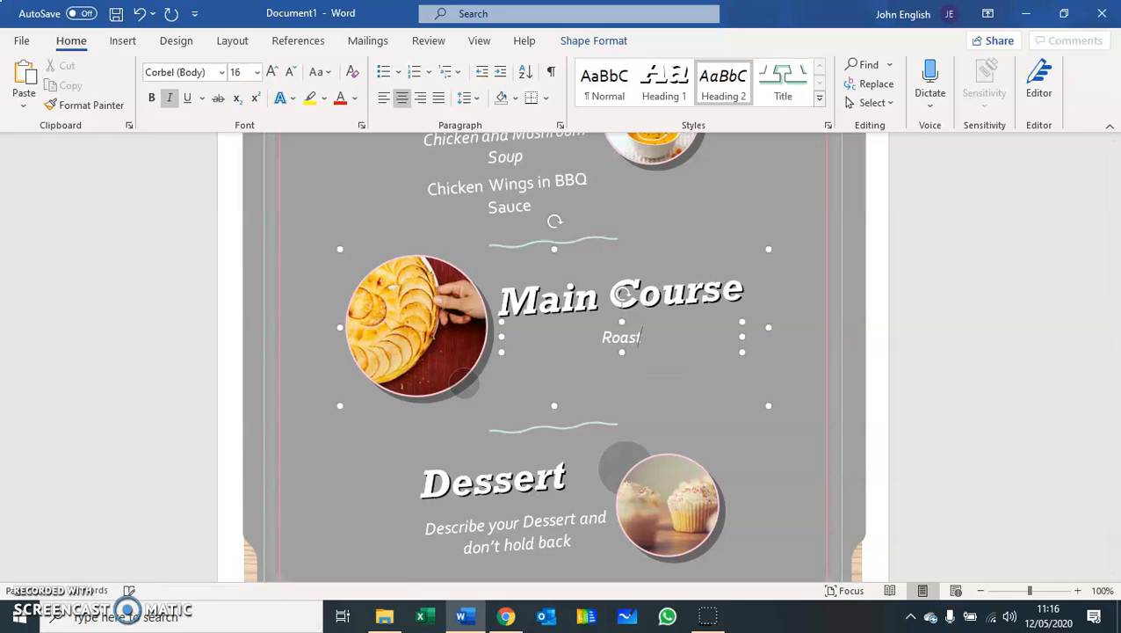
text( Beef with Gravy)
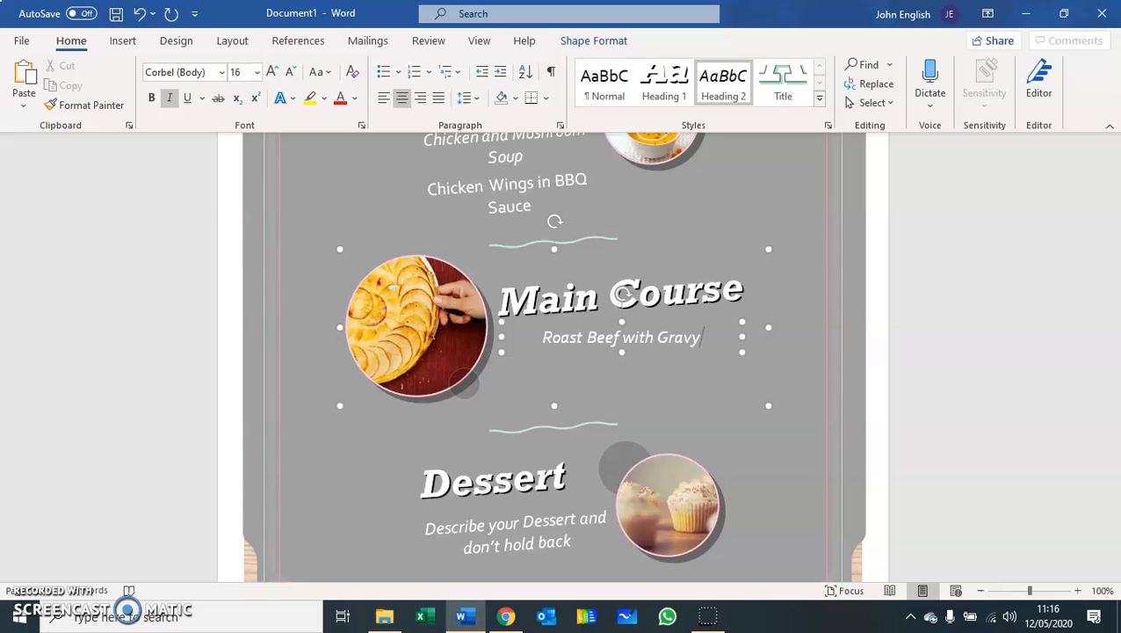
Add "Ceaser Salad with Chicken and Parma Ham" as a second item on a new line under Main Course.
key(Return)
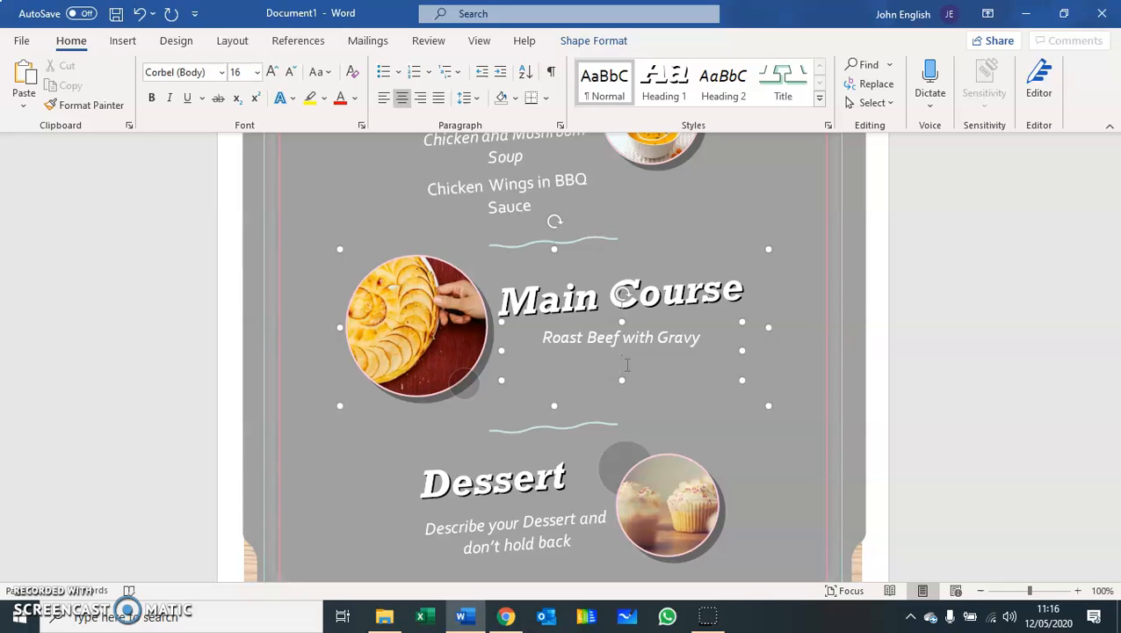
text(Ceaser Sal)
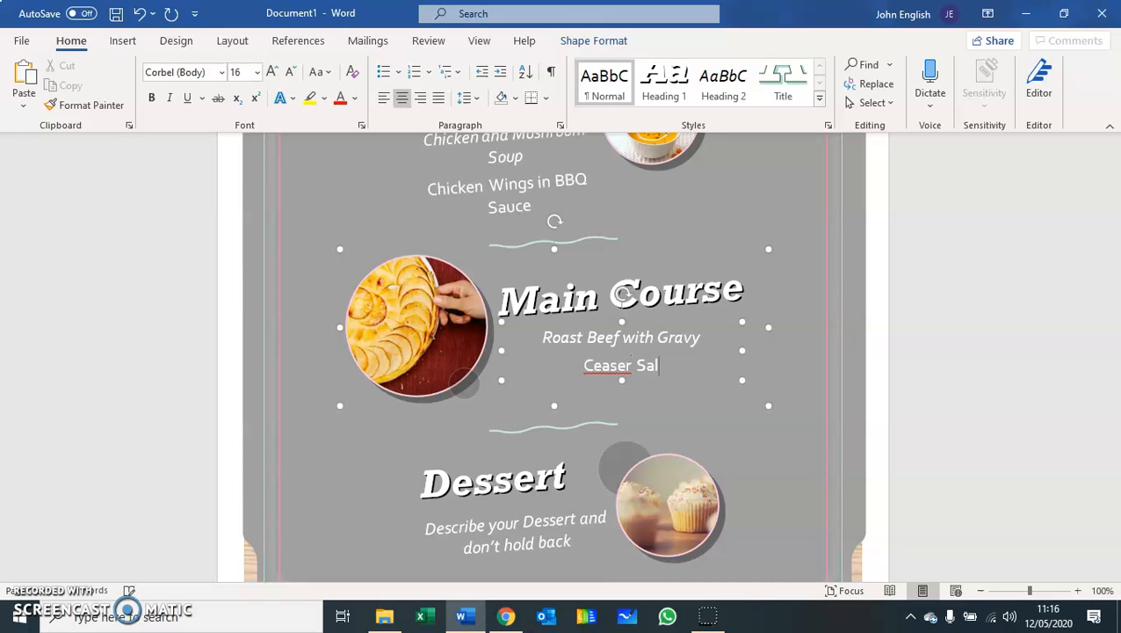
text(ad with)
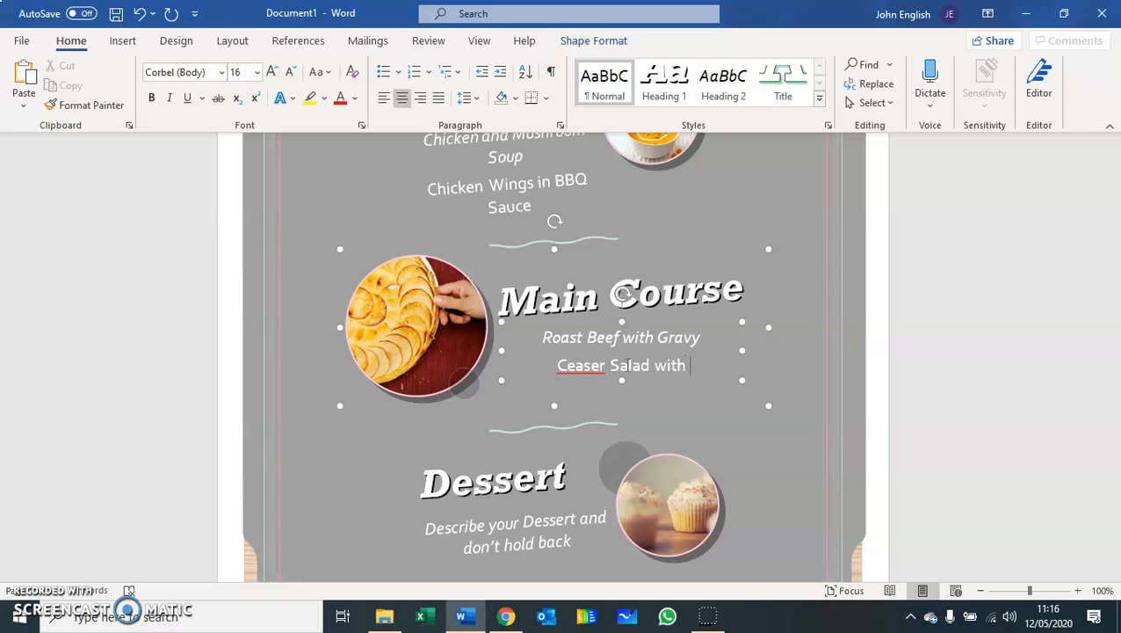
text( Chic)
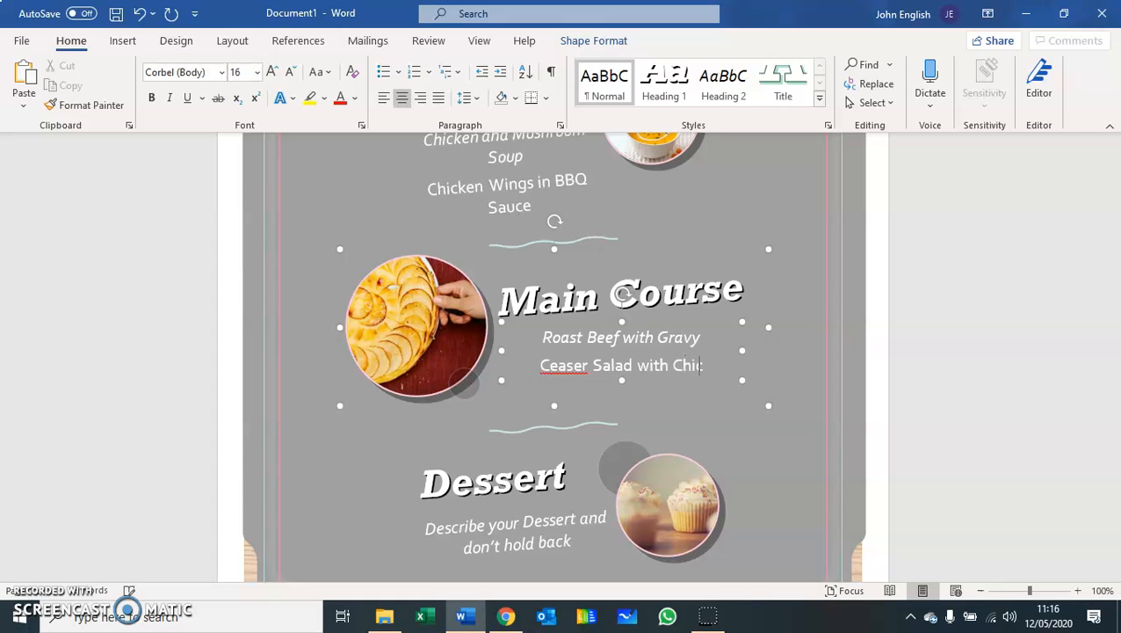
text(ken a)
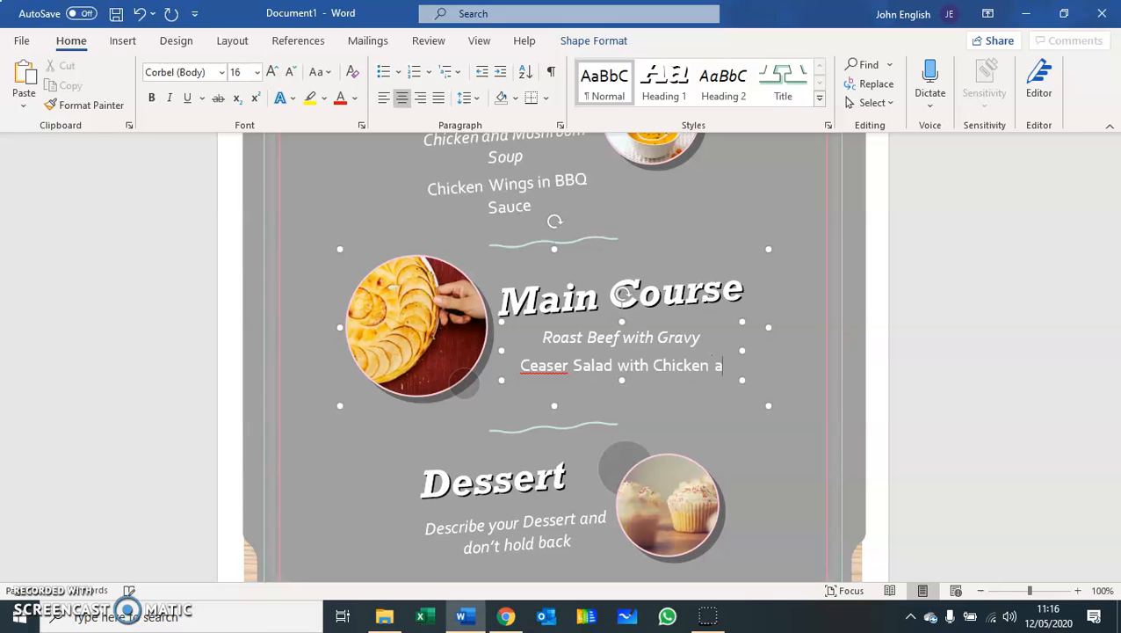
text(nd)
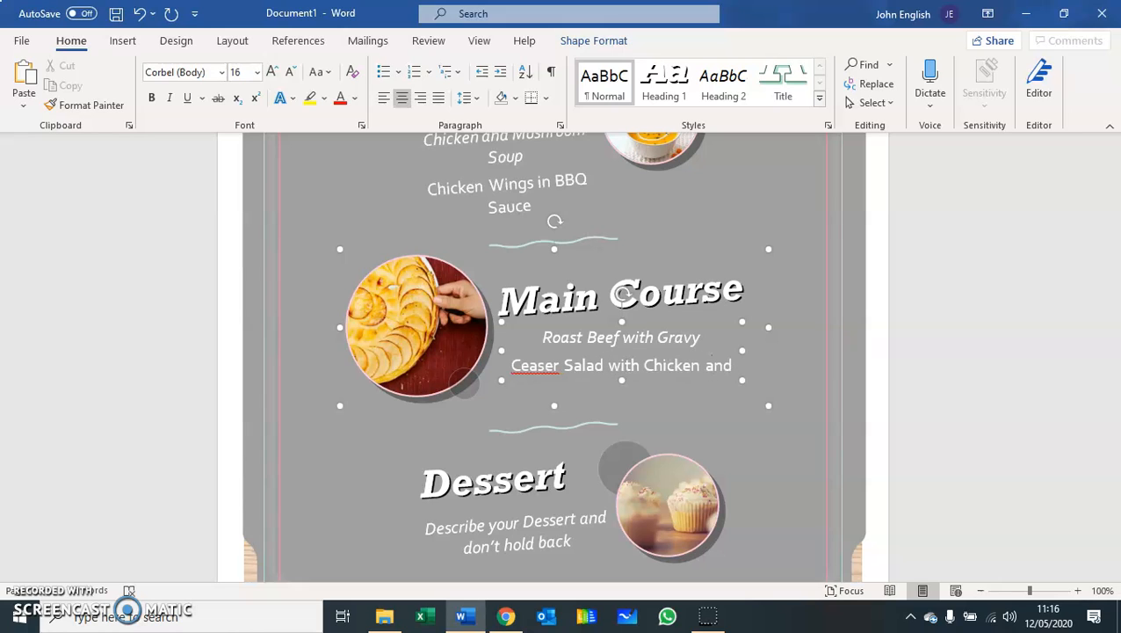
text(Parm)
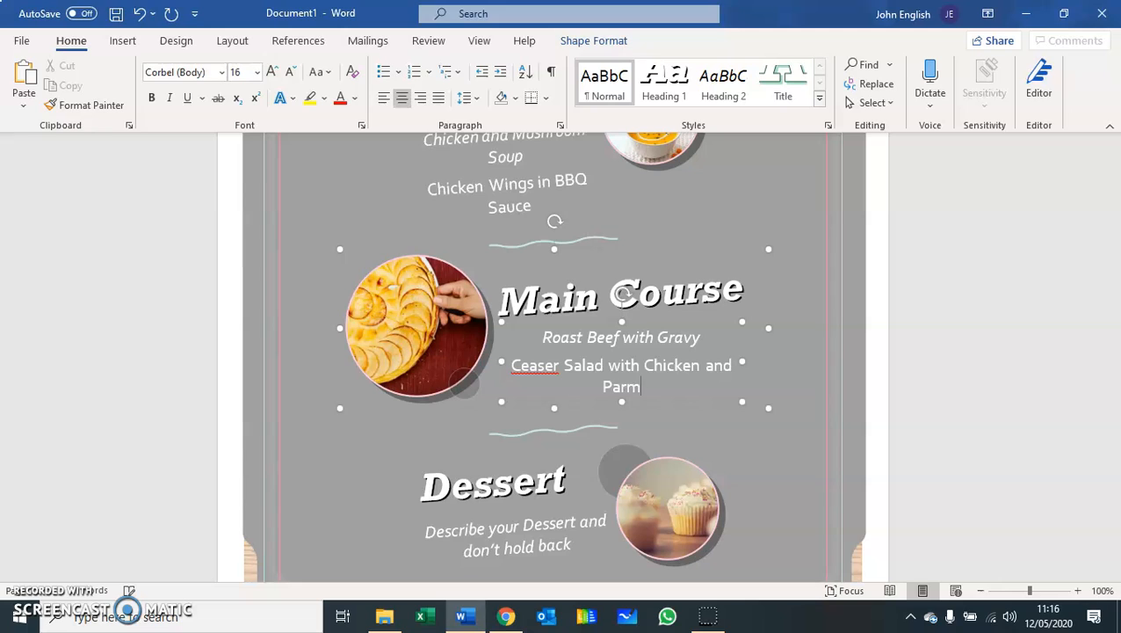
text(a Ham)
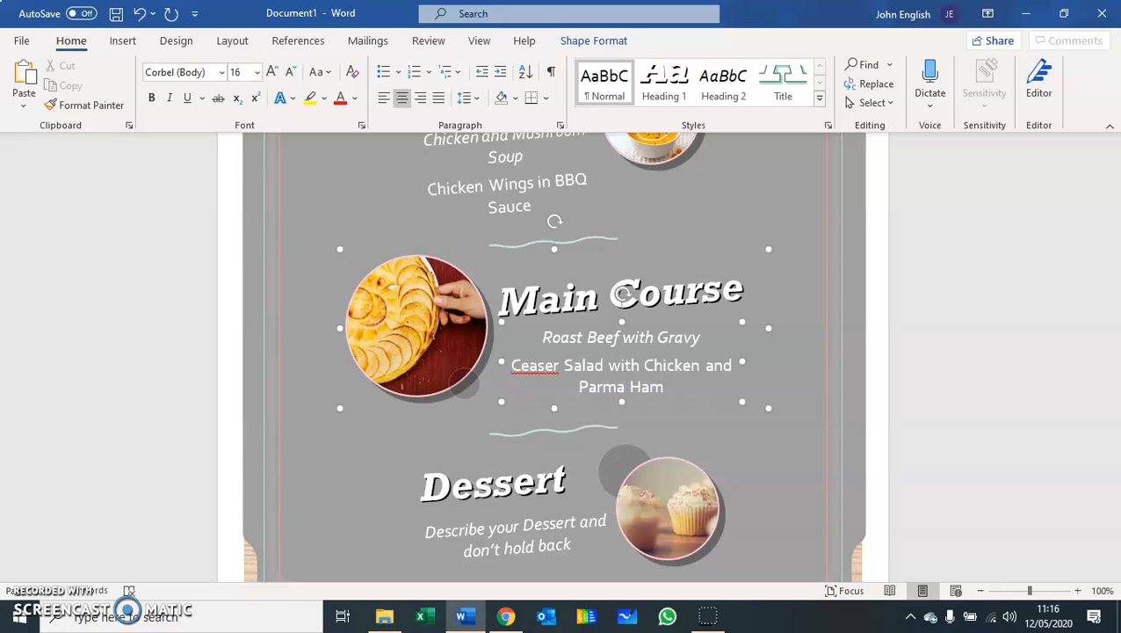
Correct the misspelled first word of the salad item to the suggested spelling "Caesar".
click(543, 369)
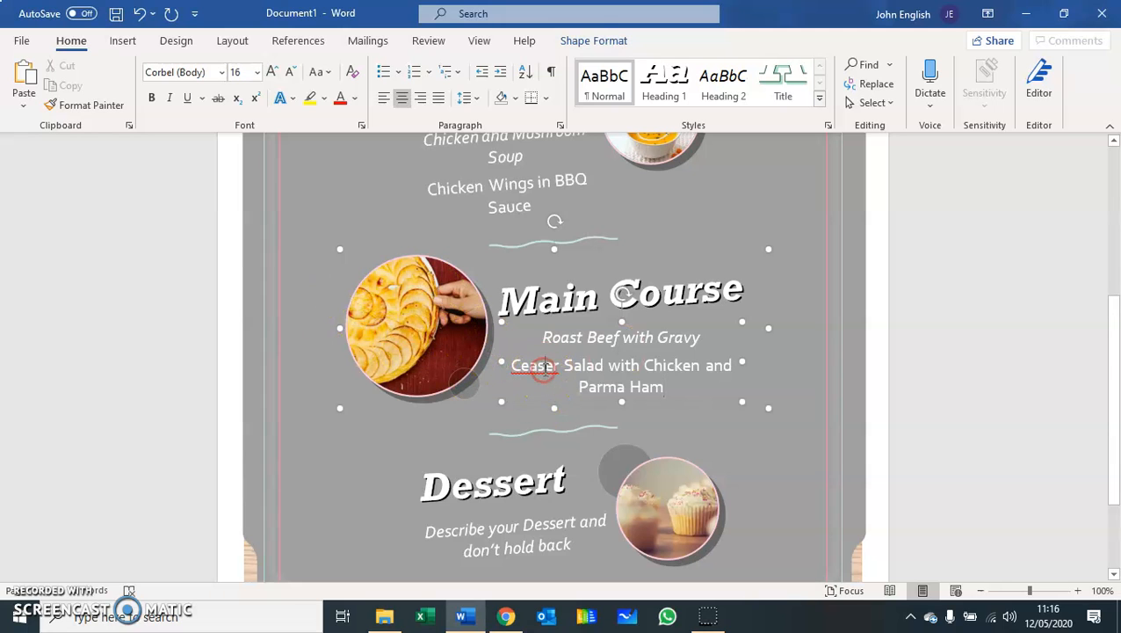
right_click(543, 367)
click(603, 138)
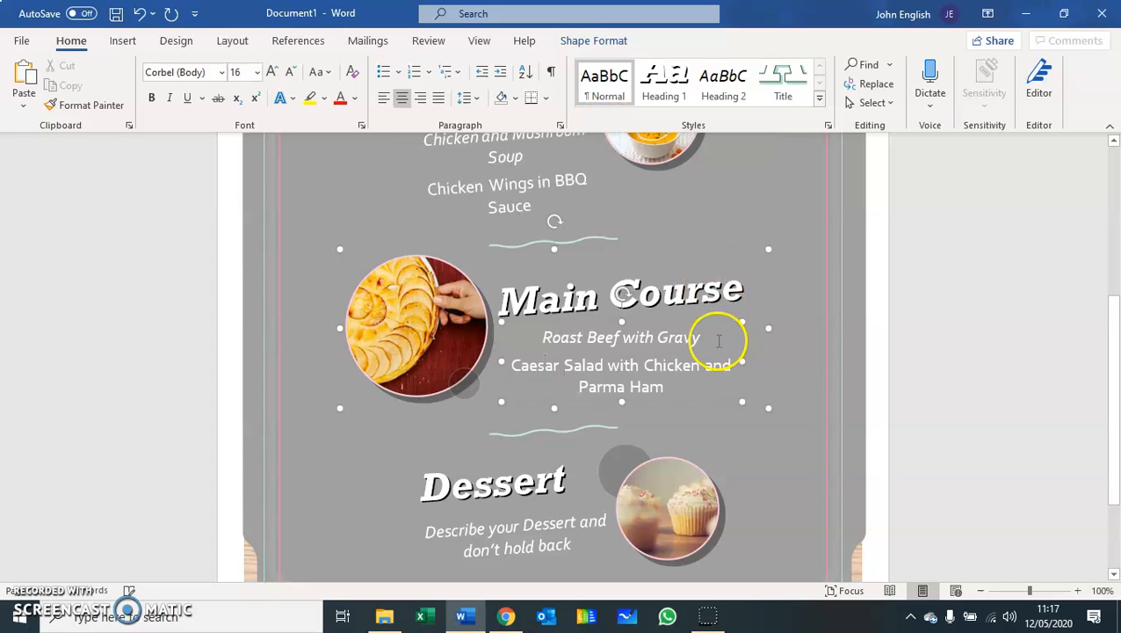
scroll(726, 380, down, 2)
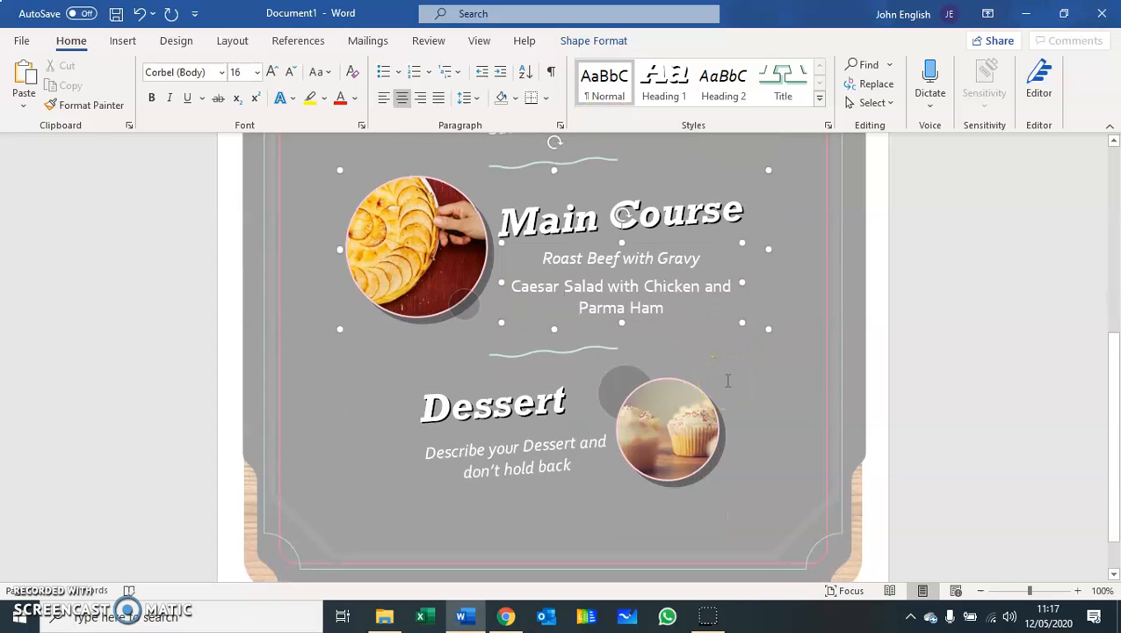
Replace the placeholder description under Dessert with "Chocolate Brownie and Hot Choclate Sauce".
click(494, 457)
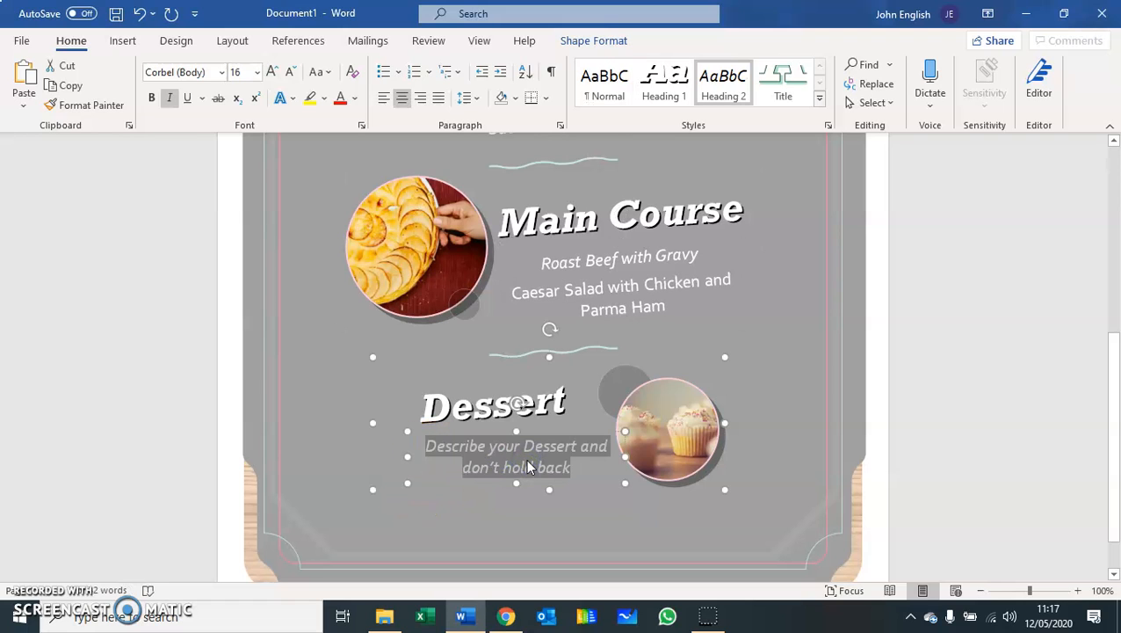
click(810, 414)
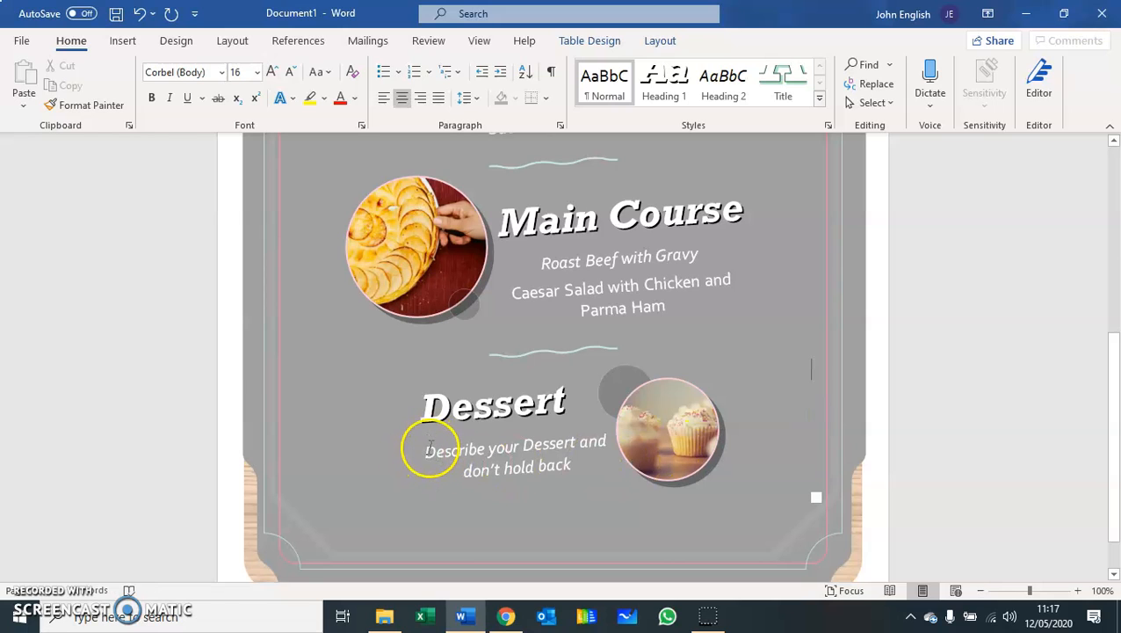
click(428, 450)
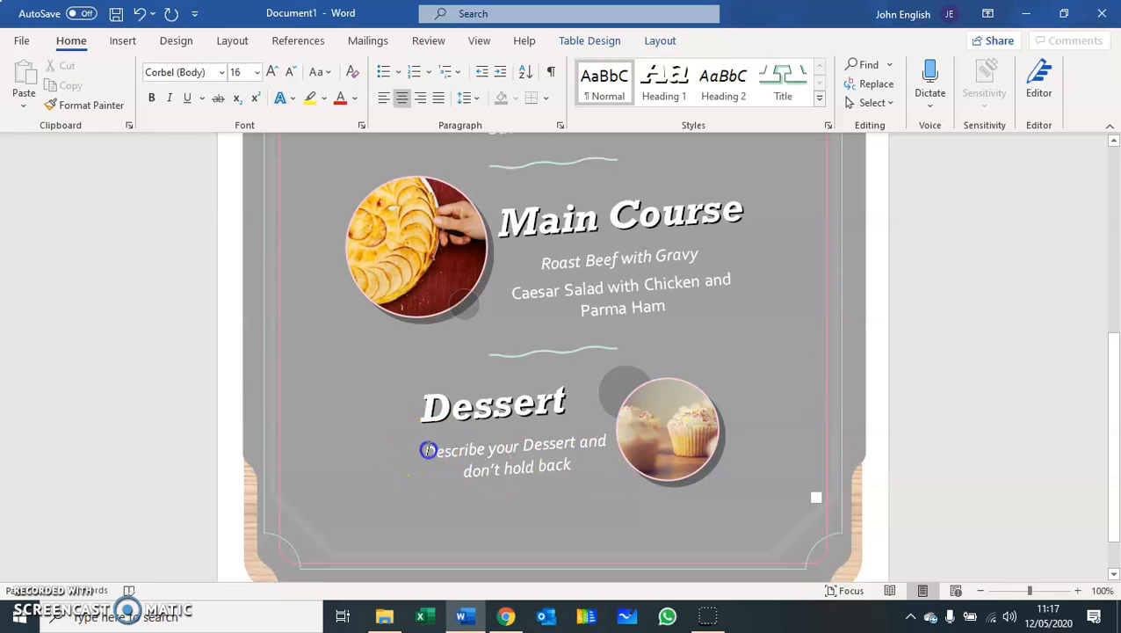
click(475, 461)
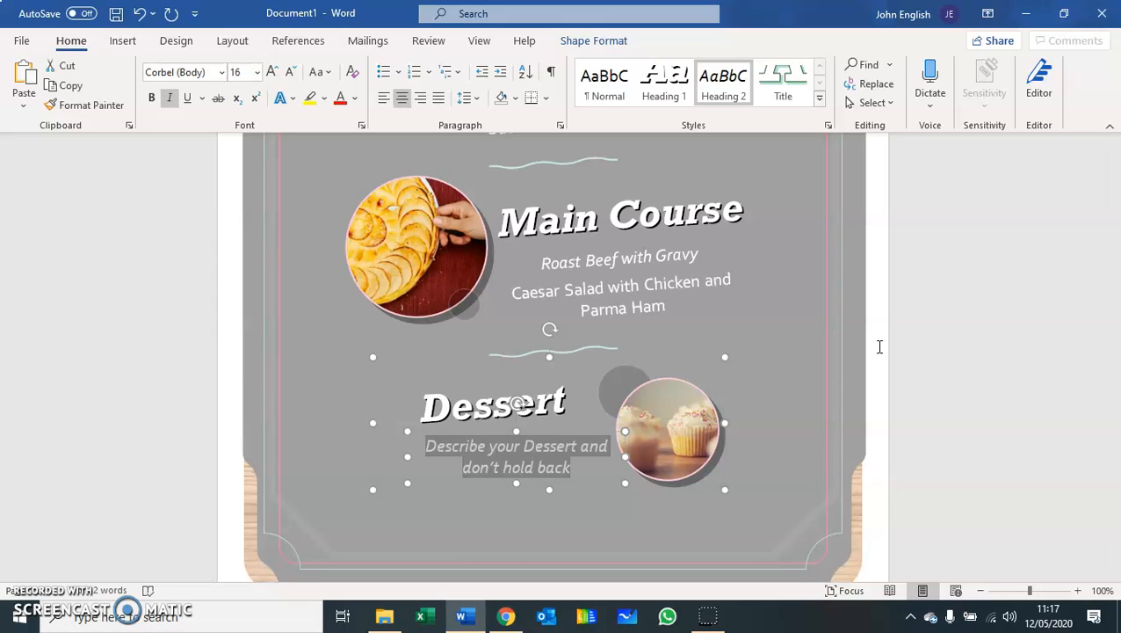
text(Chocolate Brownie)
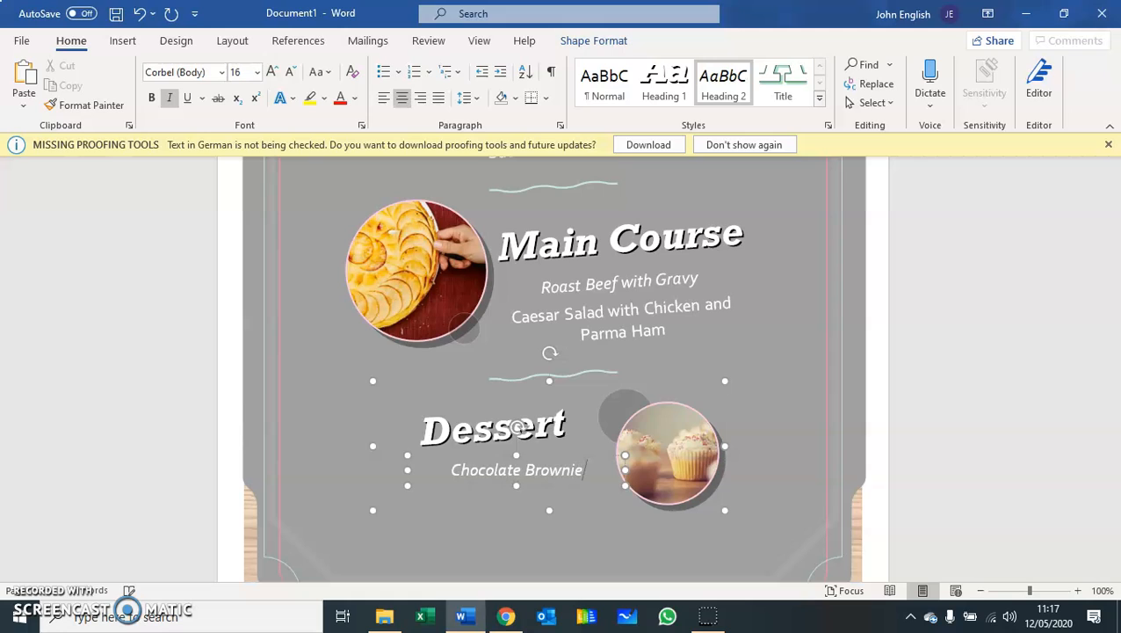
text( and)
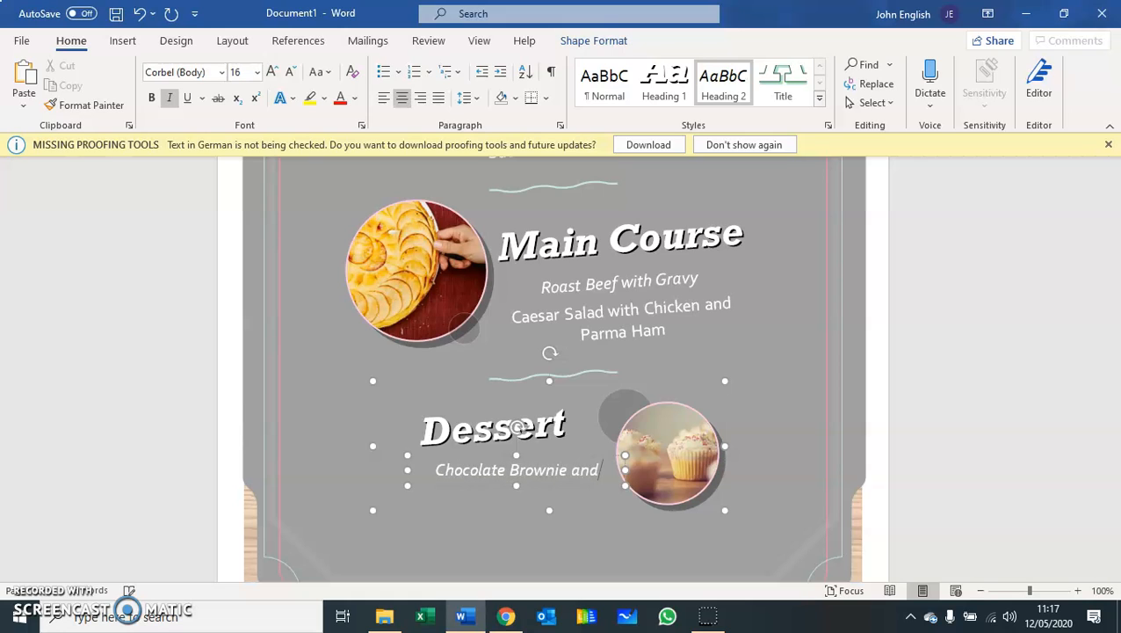
text( Cho)
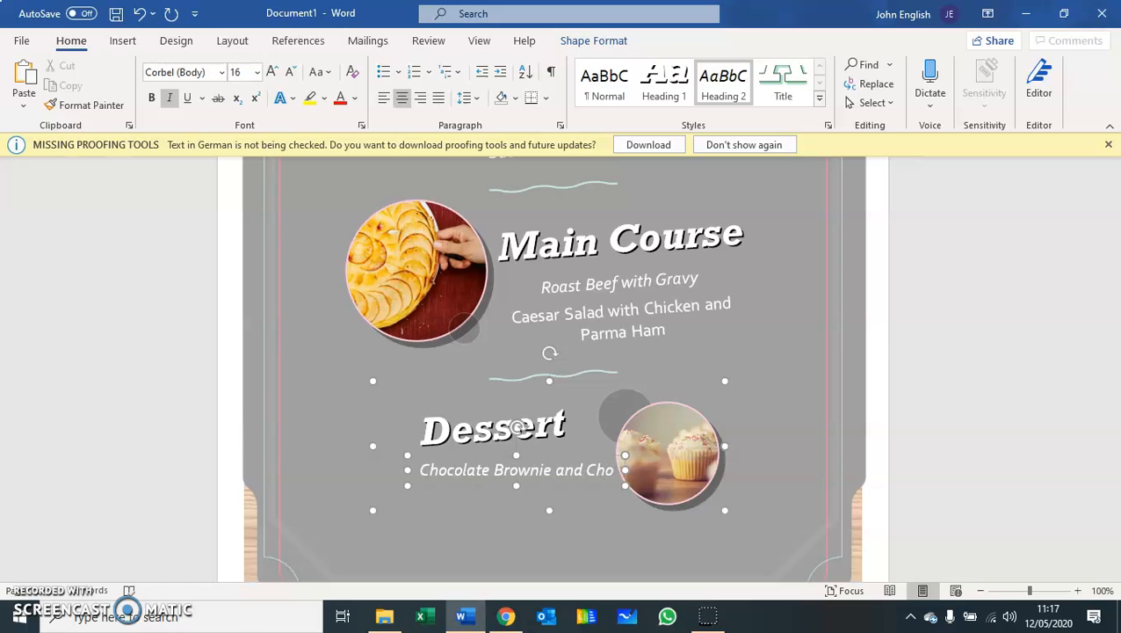
text(c)
key(BackSpace)
key(BackSpace)
key(BackSpace)
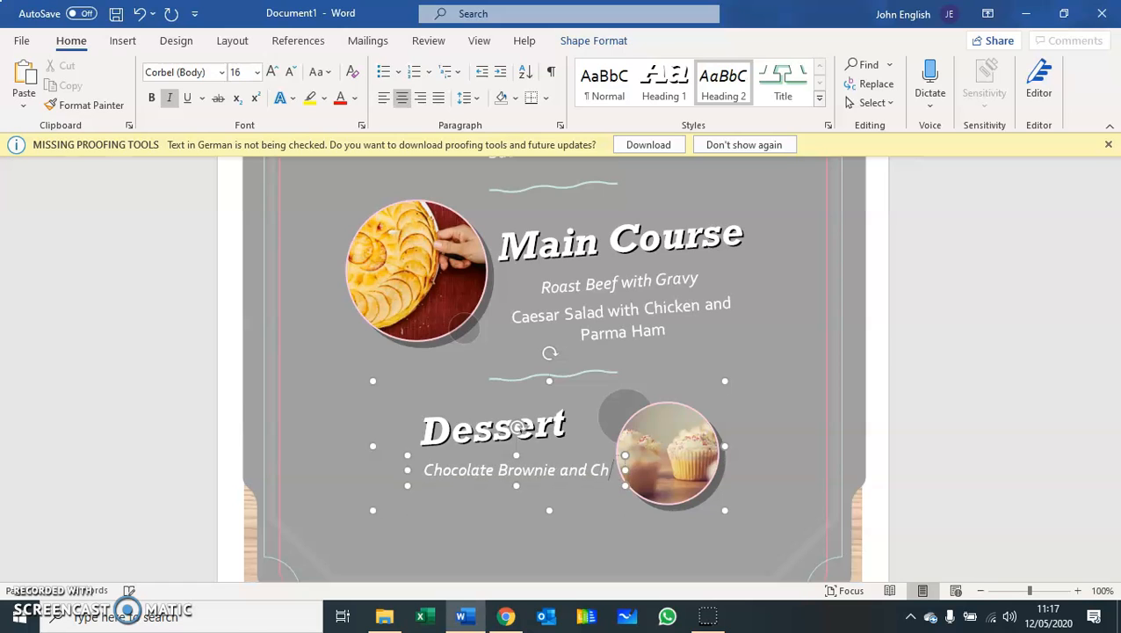
key(BackSpace)
text(Hot Choc)
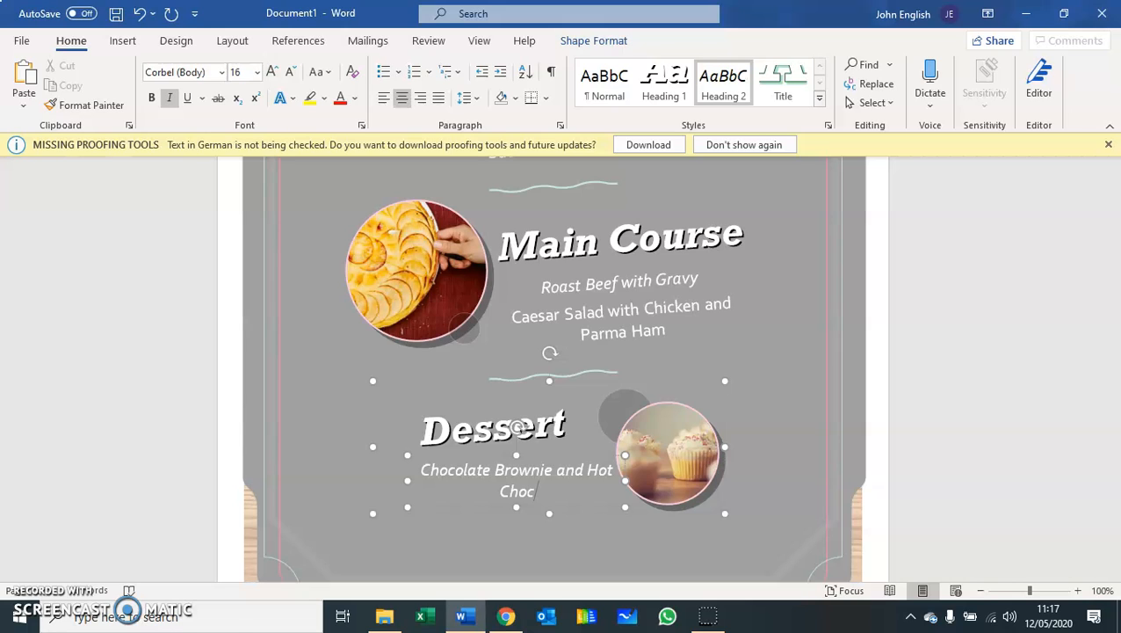
text(late Sauce)
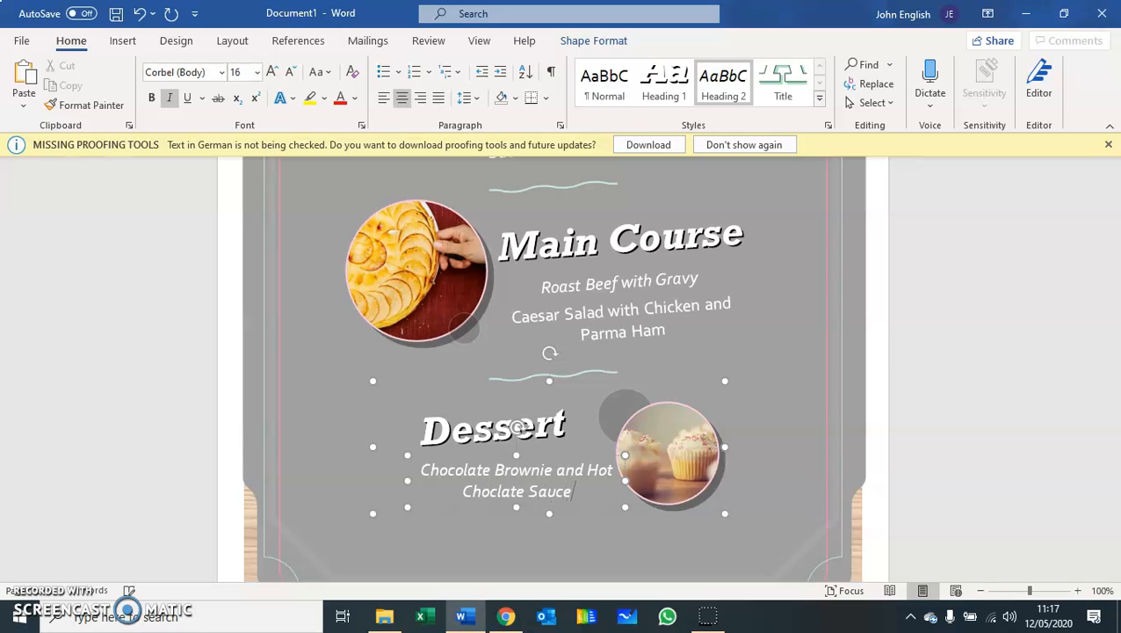
Add "Apple Pie and Ice Cream" as a second item on a new line under Dessert and permanently dismiss the missing proofing tools notice.
key(Return)
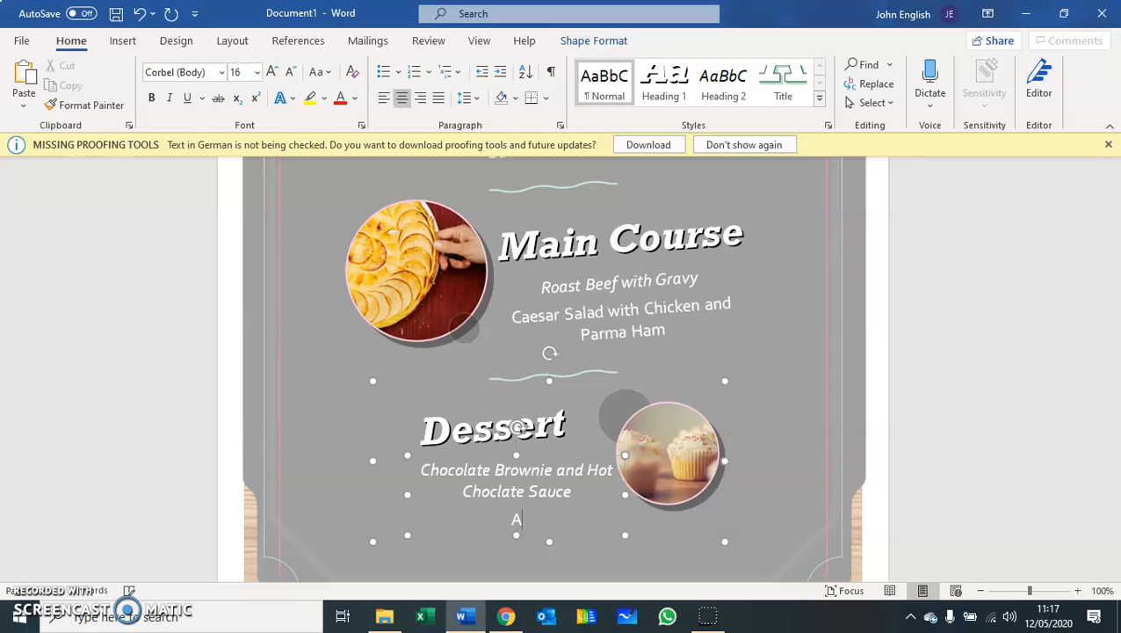
text(Pie and)
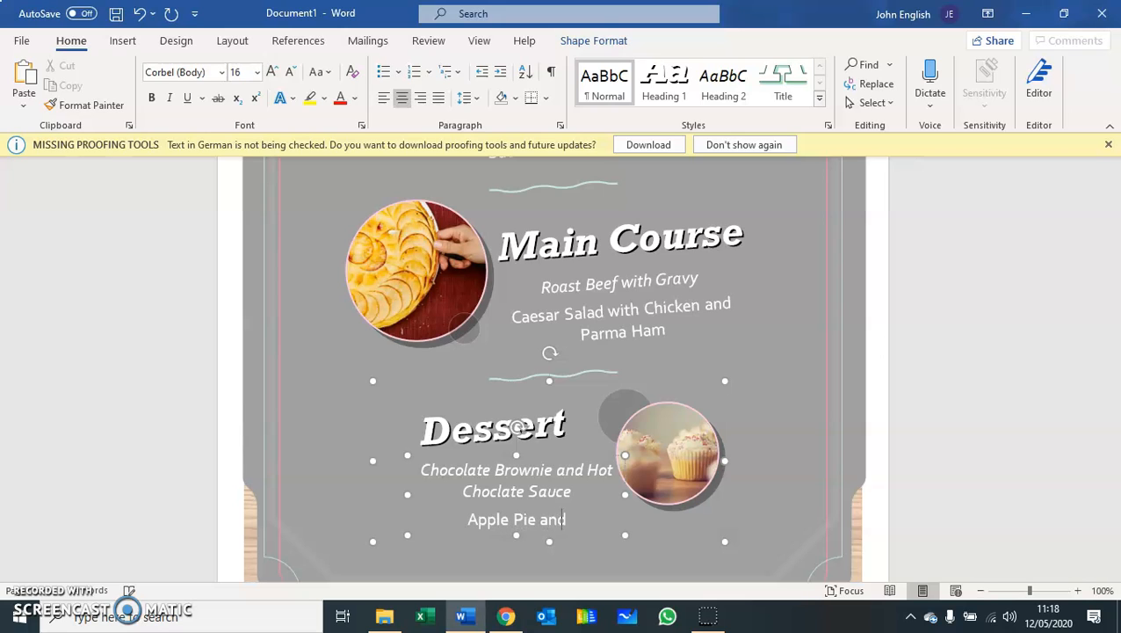
text( Ice)
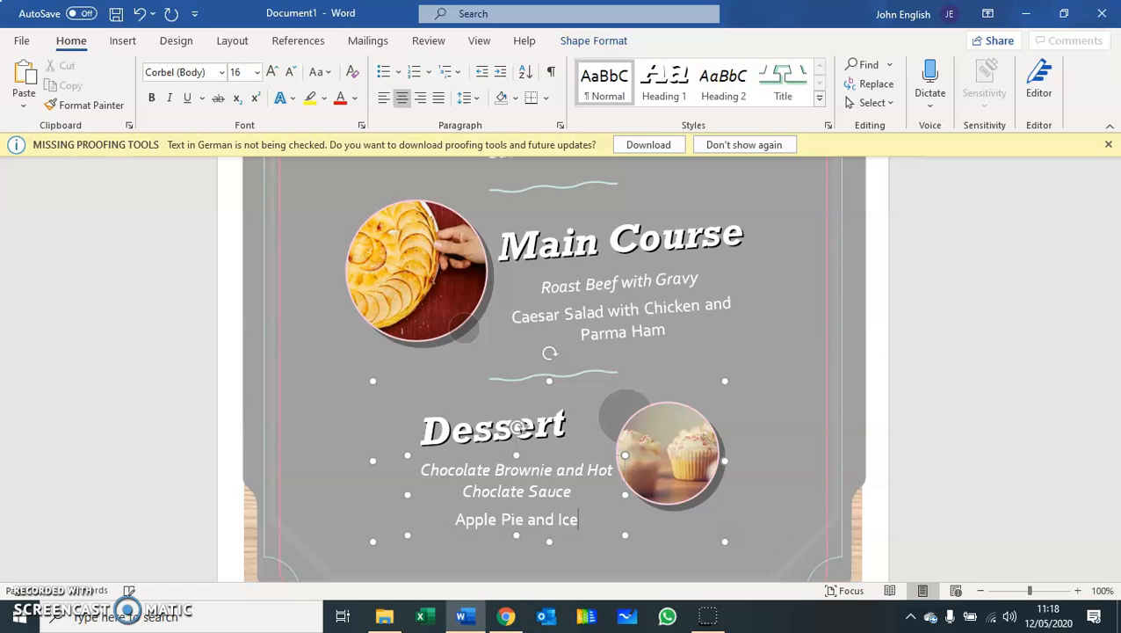
text( Cream)
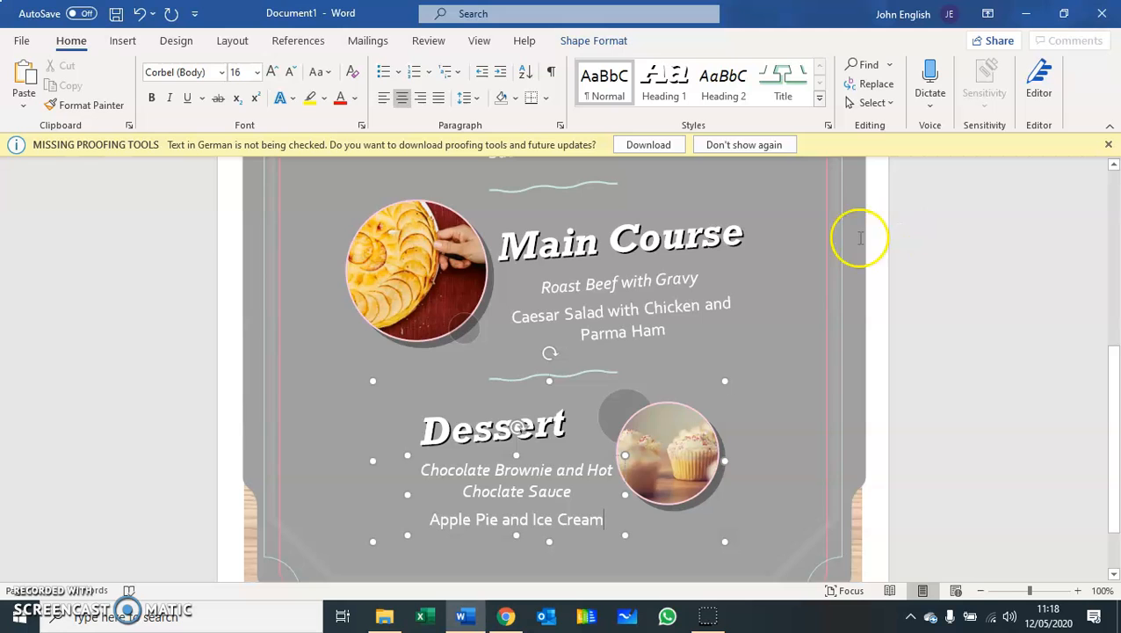
click(826, 281)
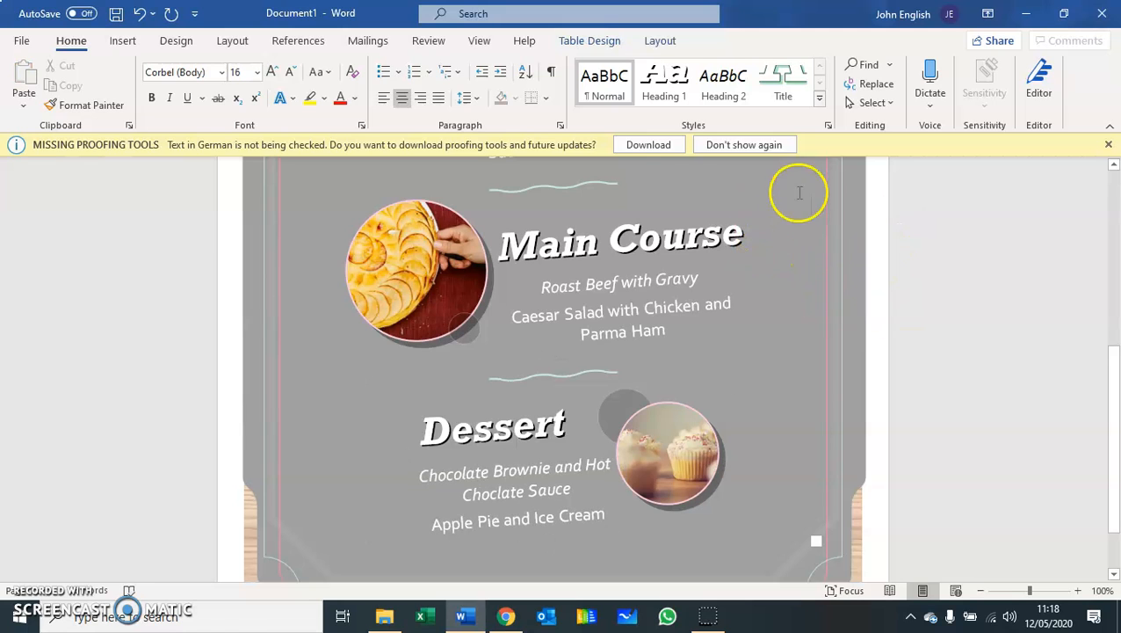
click(750, 144)
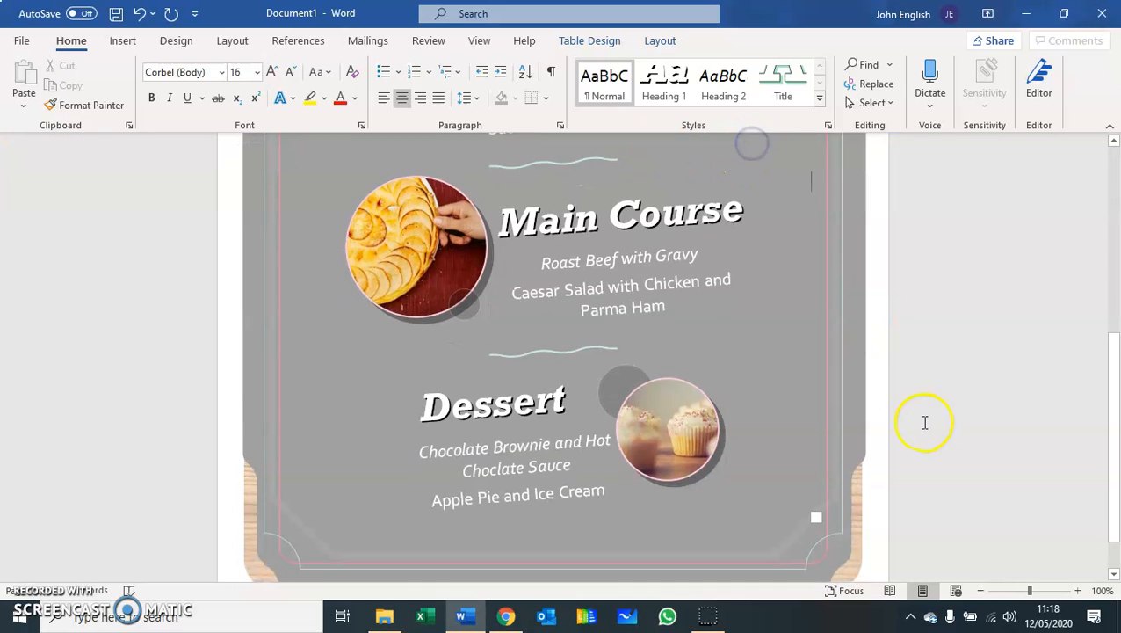
Change the font colour of the Appetizer heading to a bright pink theme shade.
scroll(1001, 453, up, 5)
scroll(1002, 452, up, 2)
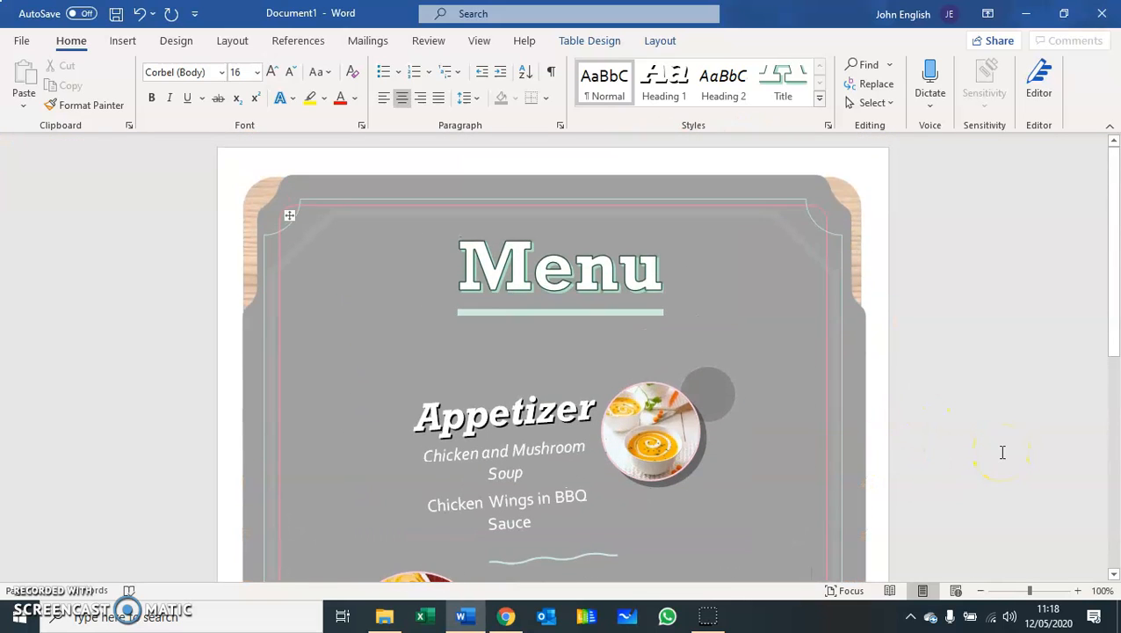
scroll(1001, 452, down, 4)
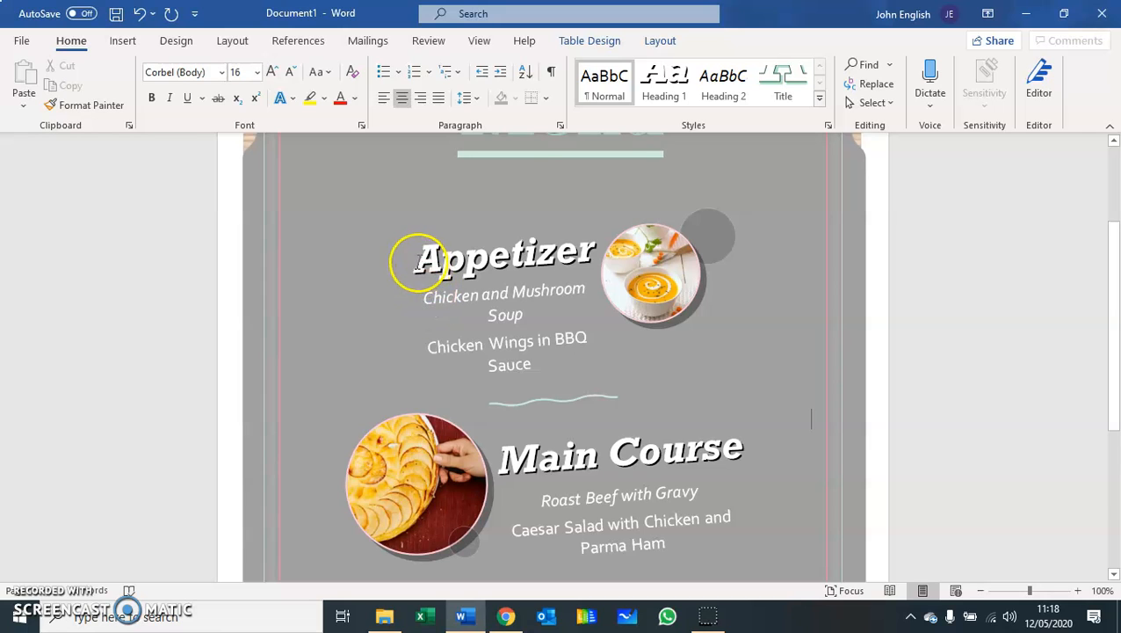
double_click(457, 253)
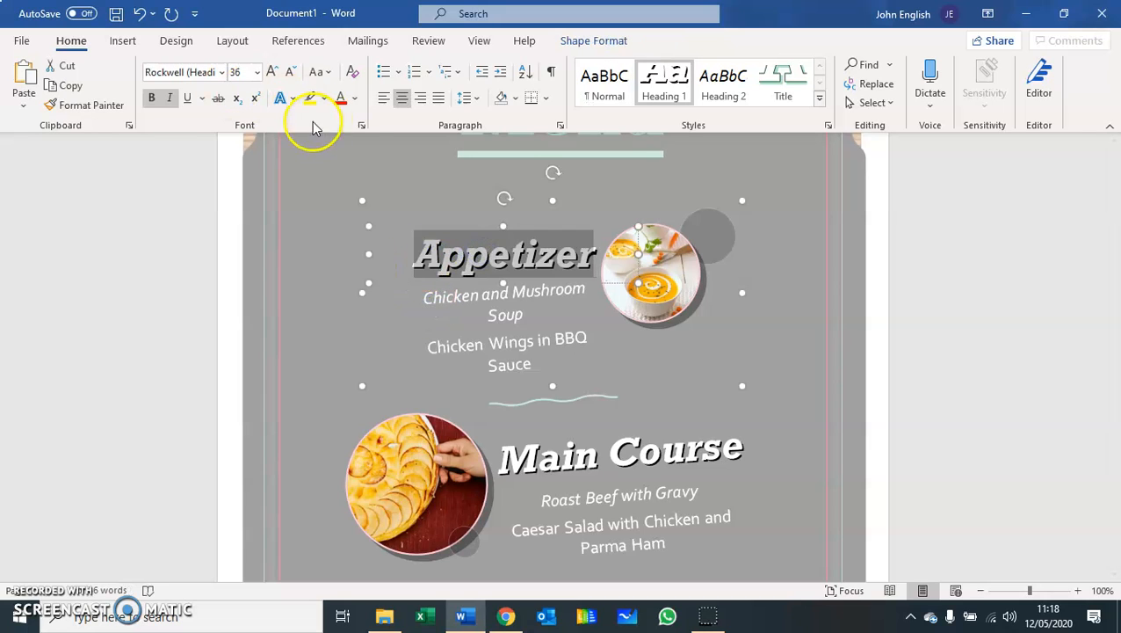
click(356, 99)
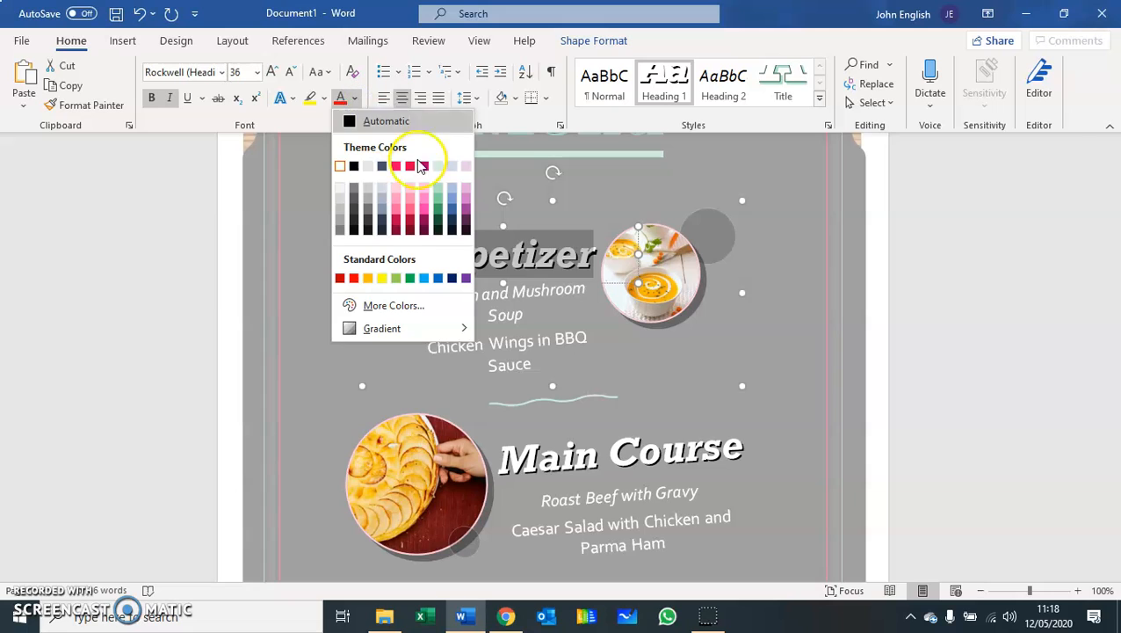
click(425, 212)
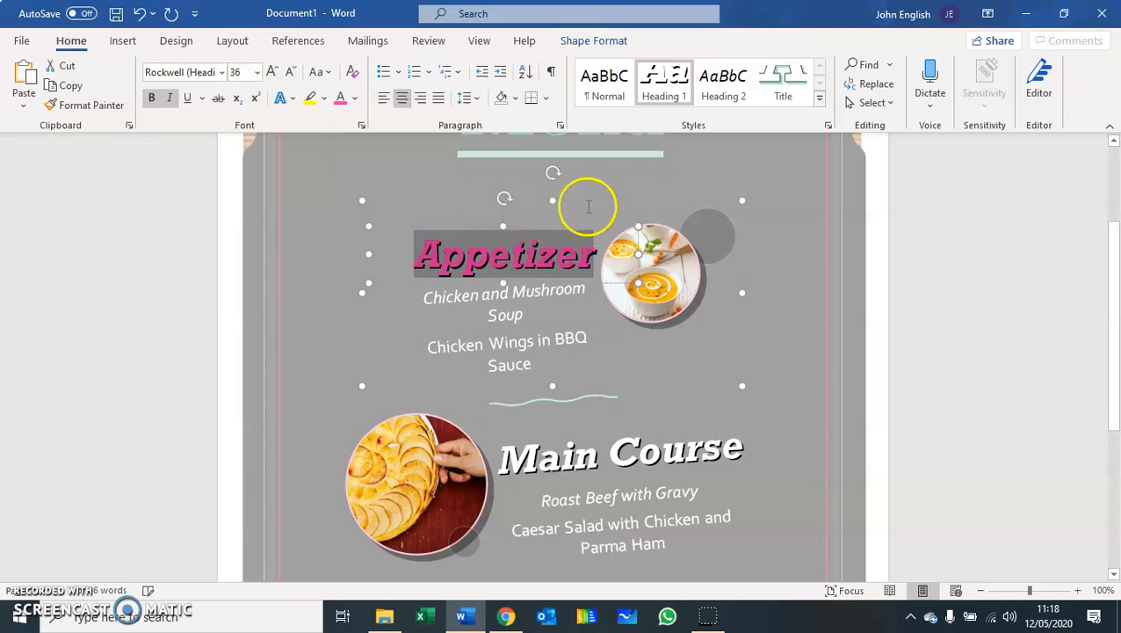
click(635, 198)
Change the font colour of the Main Course heading to the standard light blue.
scroll(691, 380, down, 2)
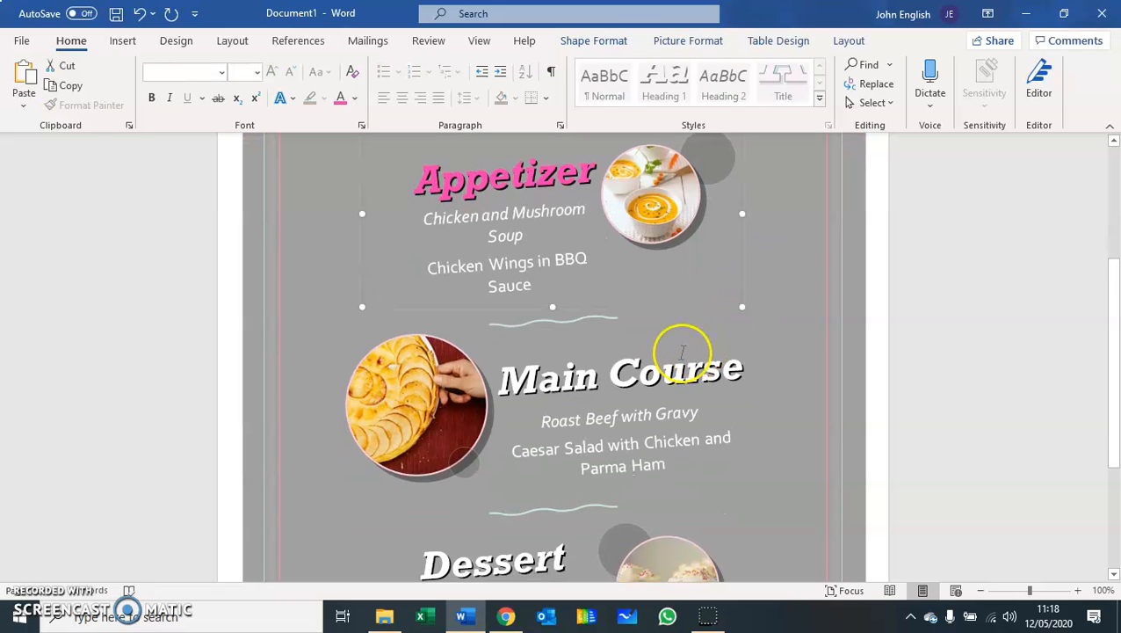
triple_click(592, 376)
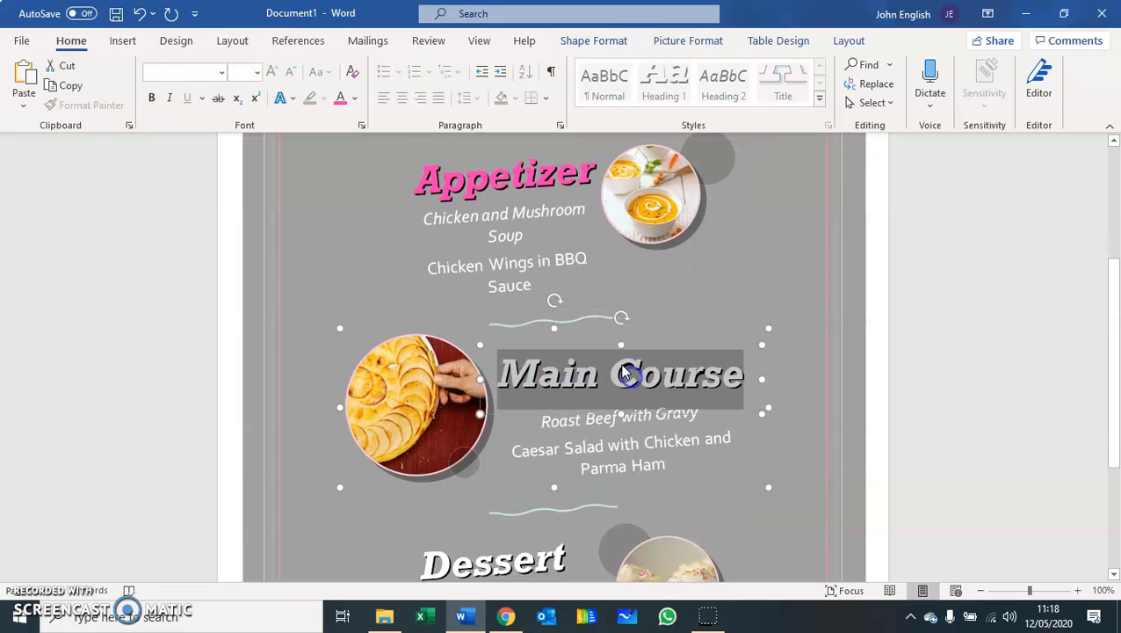
click(356, 99)
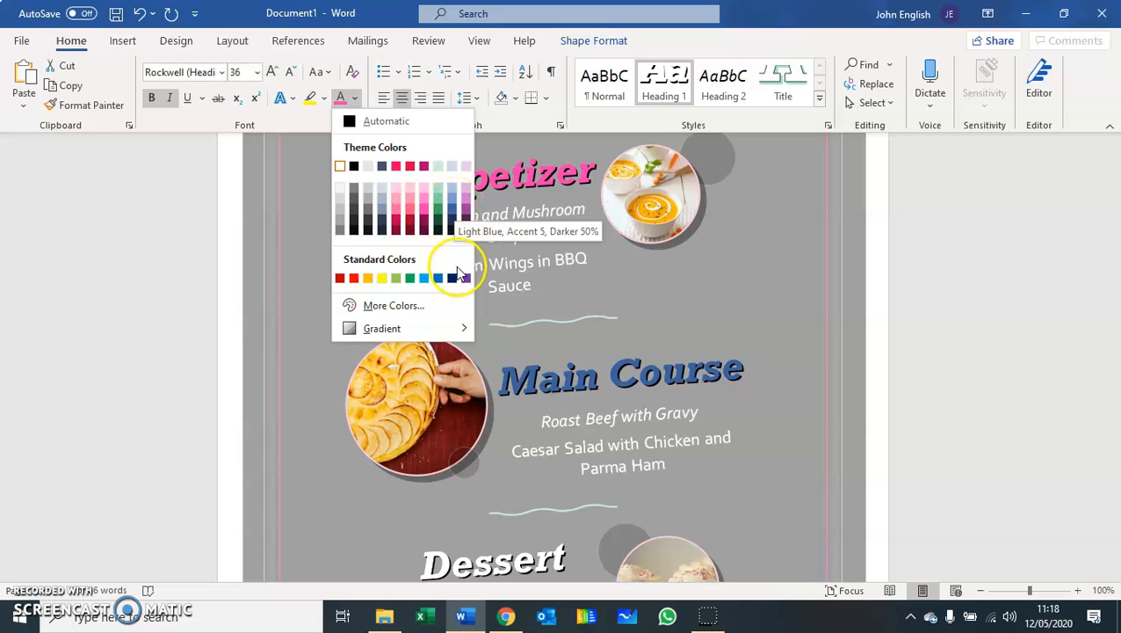
click(424, 281)
click(764, 328)
Change the font colour of the Dessert heading to the standard purple.
scroll(761, 335, down, 3)
scroll(761, 335, down, 1)
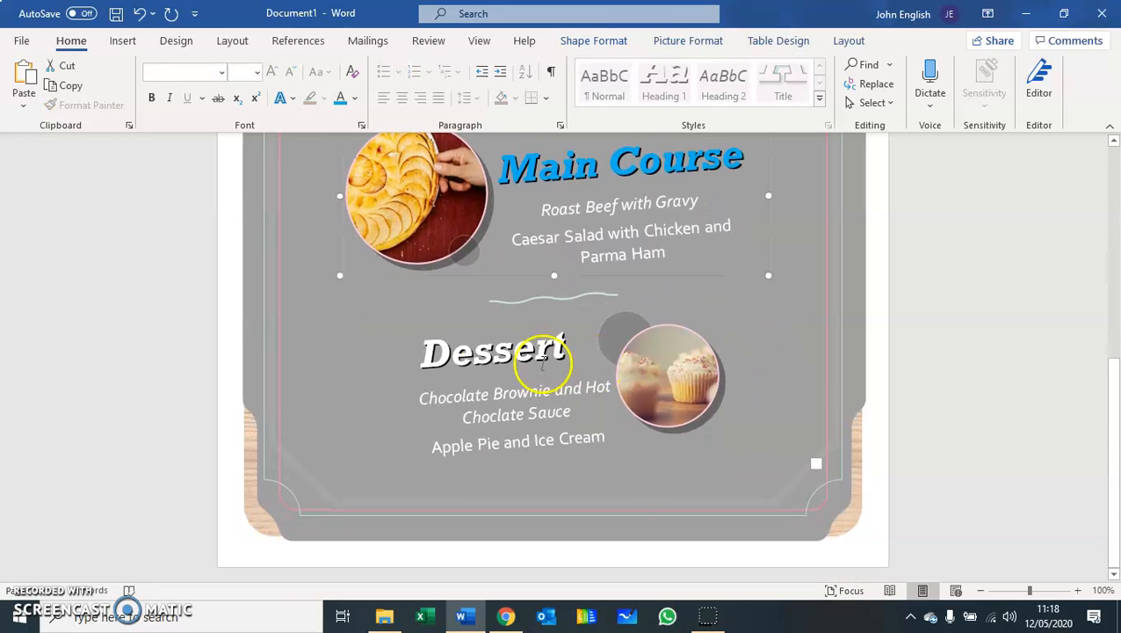
click(461, 349)
double_click(461, 349)
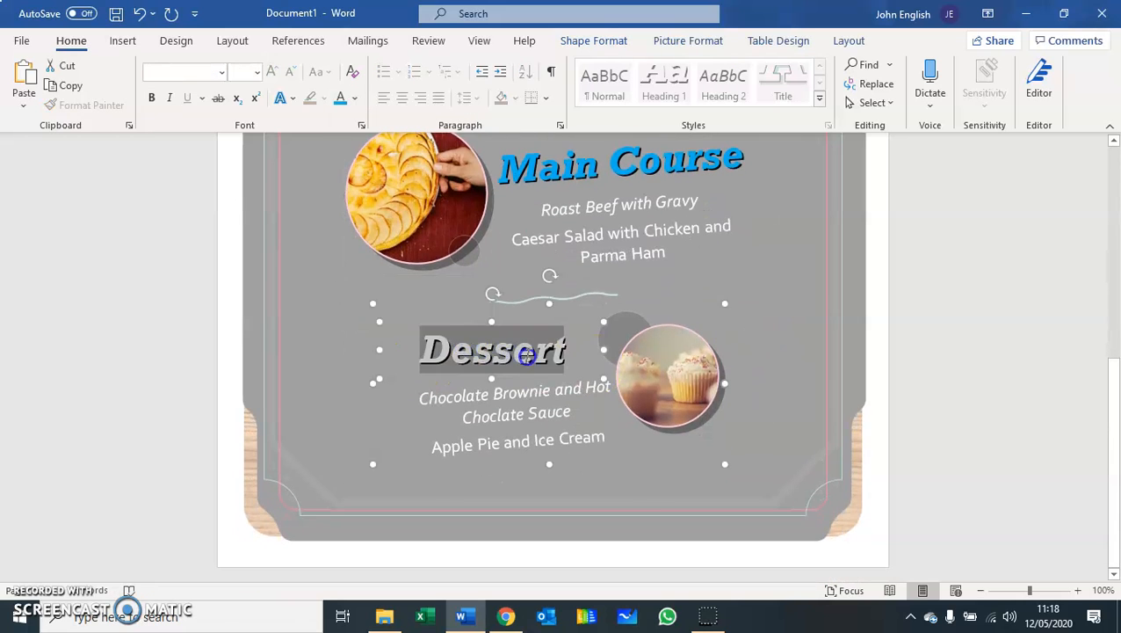
click(354, 98)
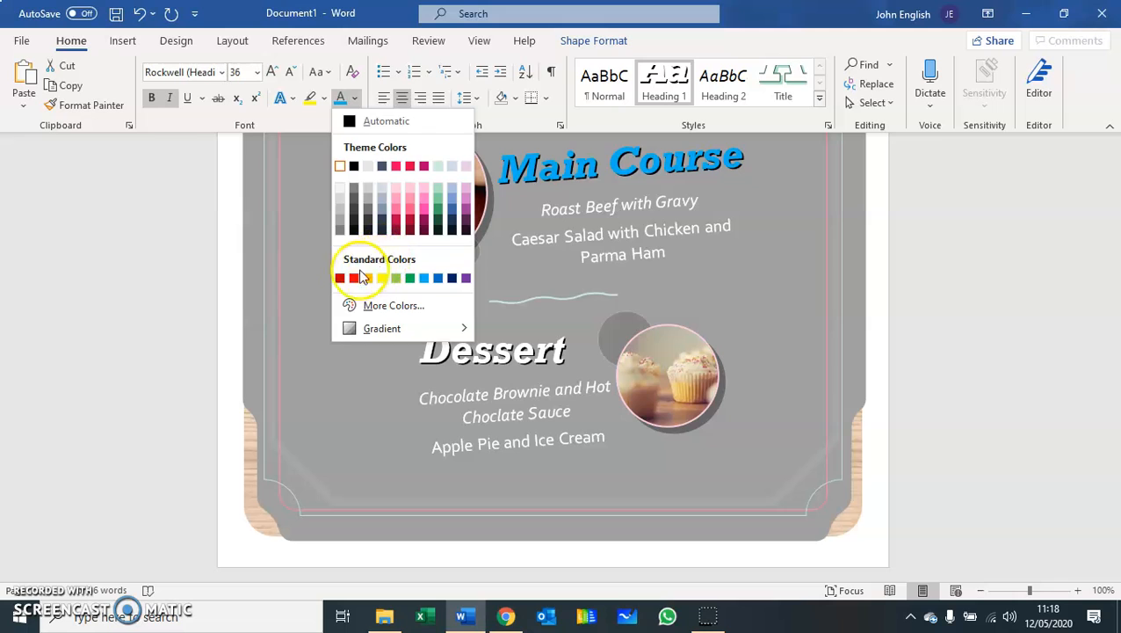
click(465, 278)
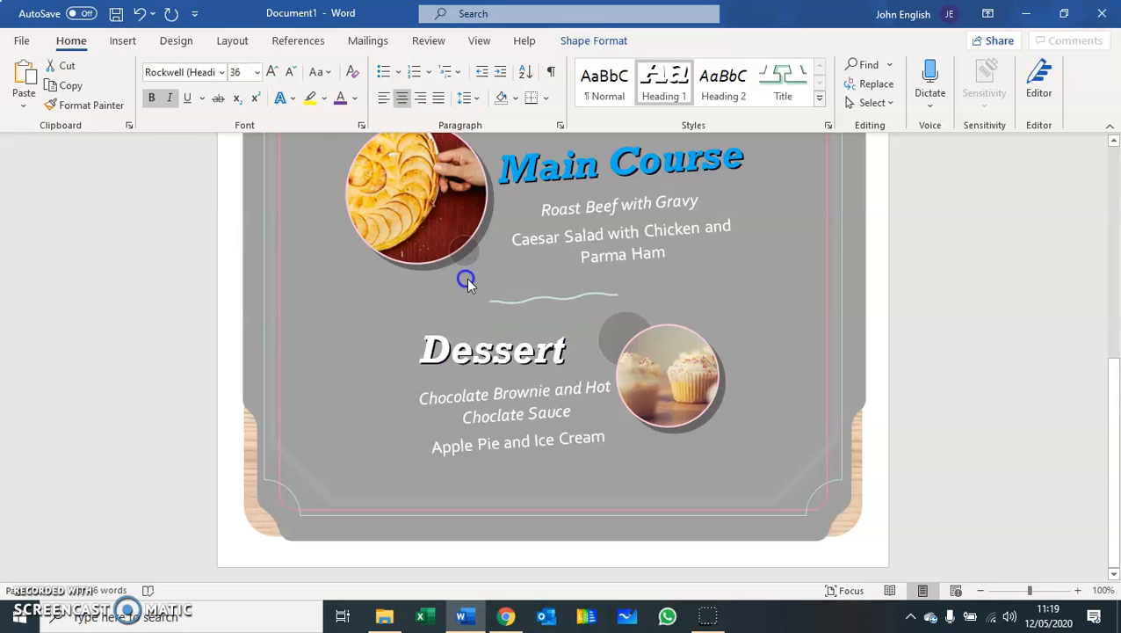
click(731, 299)
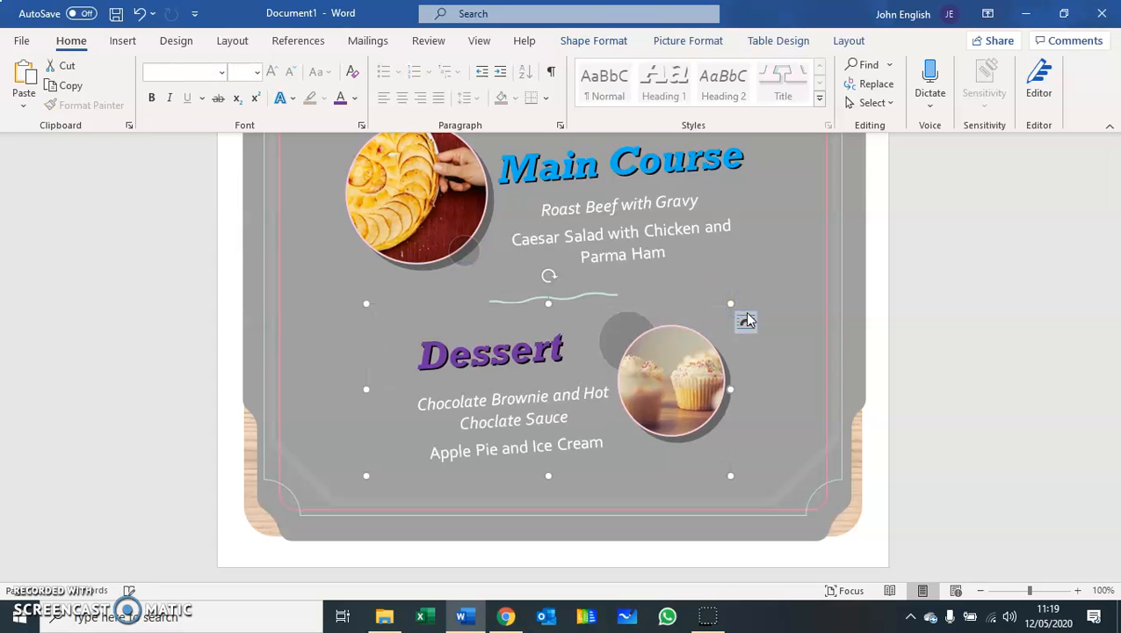
click(806, 325)
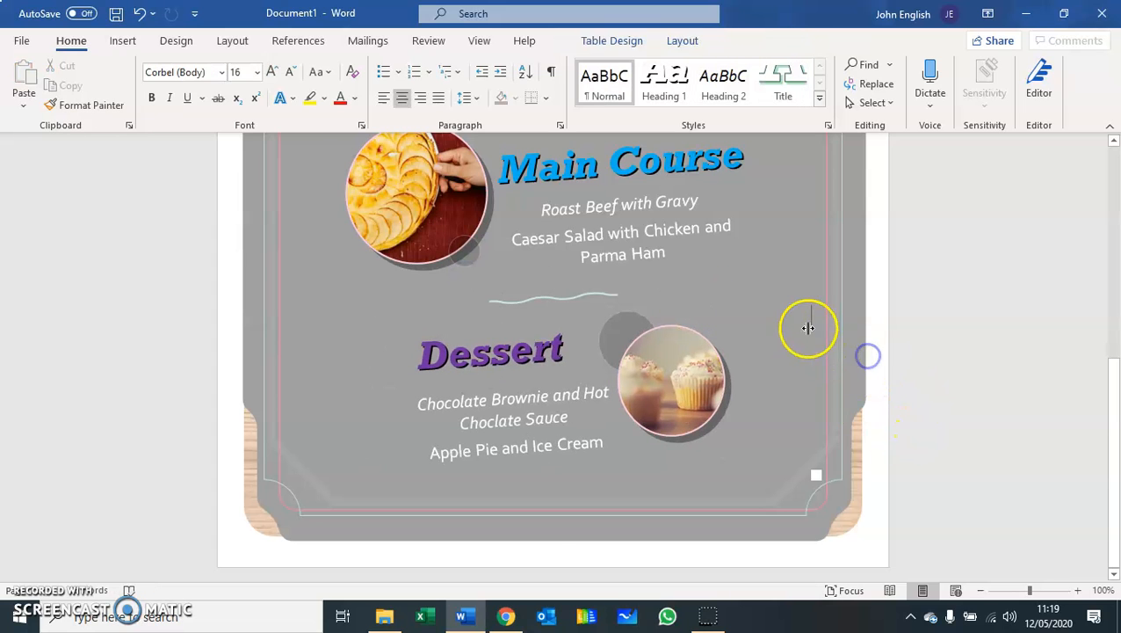
Change the font colour of both items under the Appetizer heading to yellow.
scroll(791, 328, up, 5)
click(470, 355)
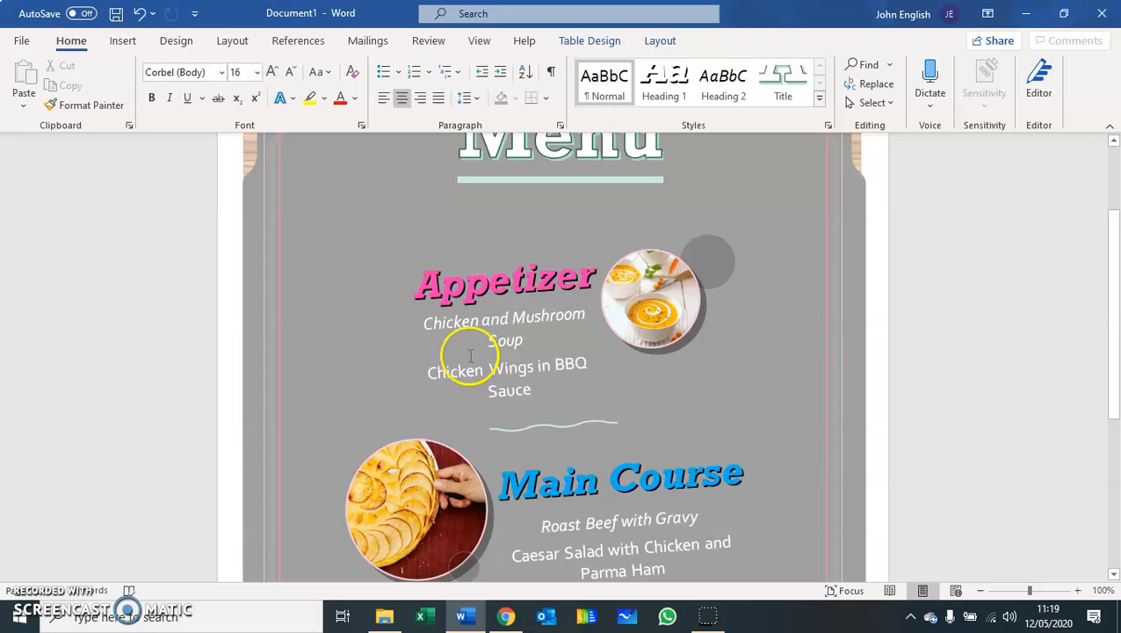
click(430, 327)
drag(431, 326, 536, 387)
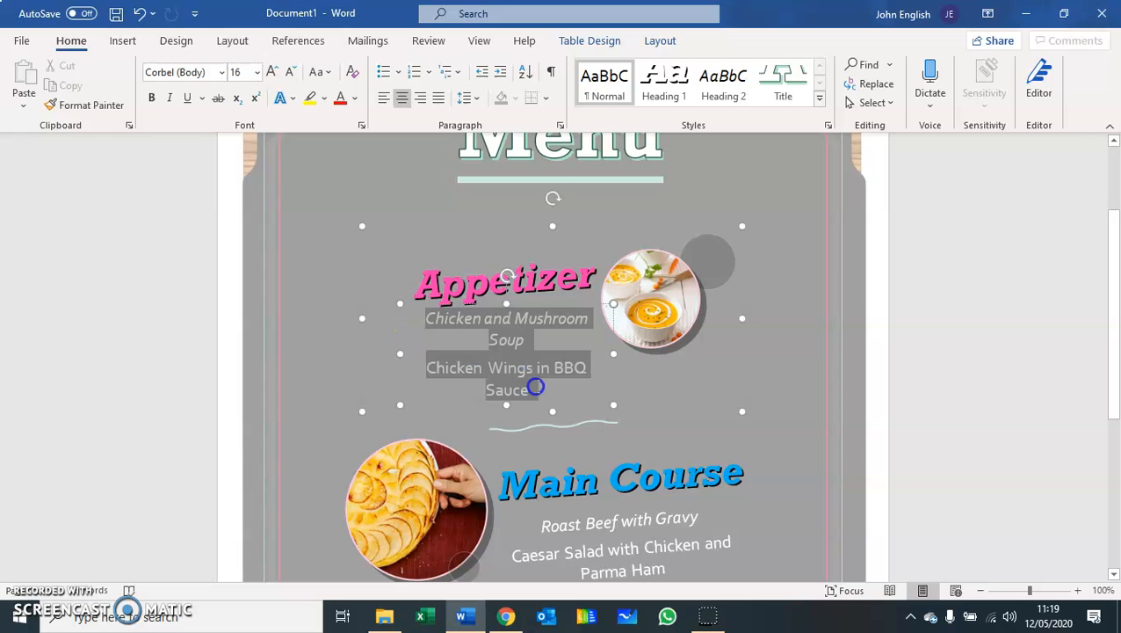
click(355, 98)
click(385, 242)
click(775, 437)
Change the font colour of both items under the Main Course heading to a Light Green, Accent 4 theme shade.
scroll(776, 437, down, 3)
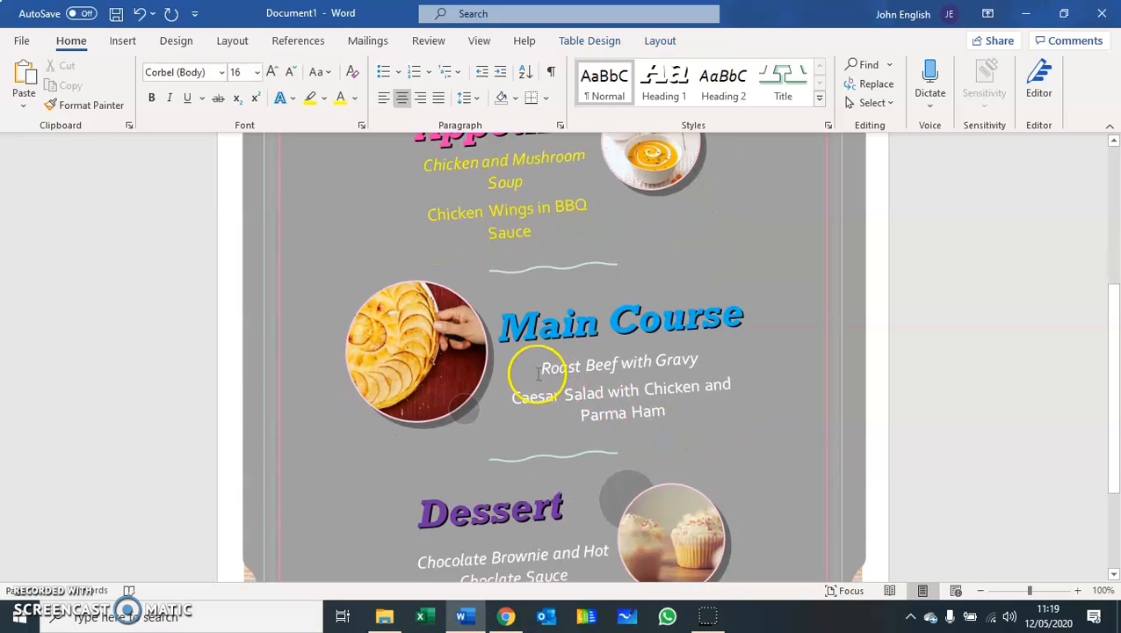
click(536, 367)
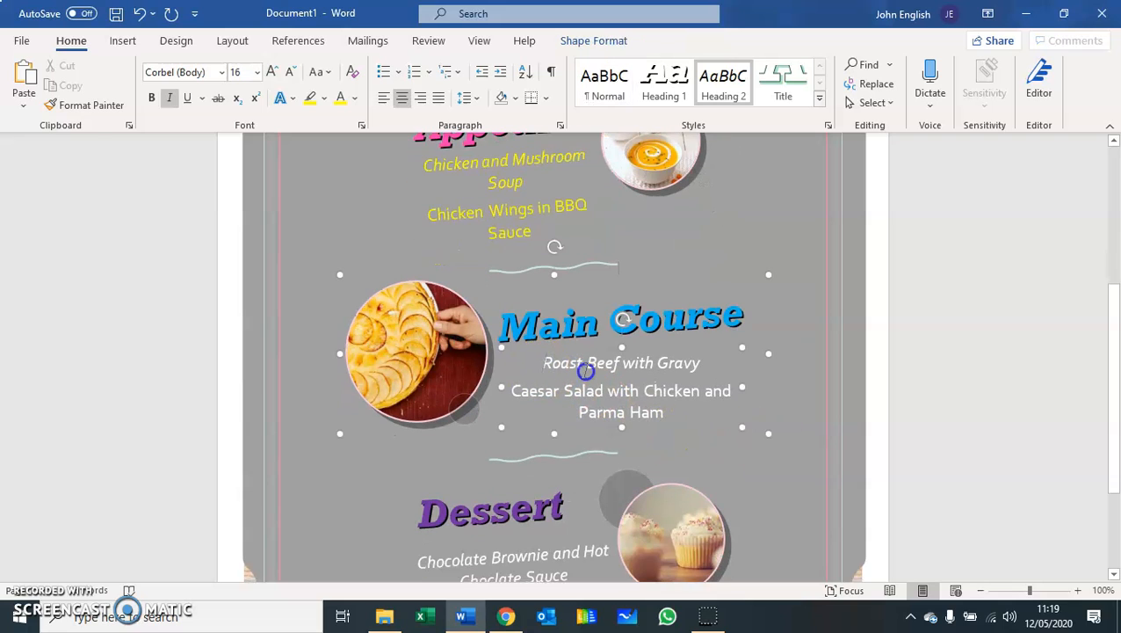
drag(585, 371, 667, 409)
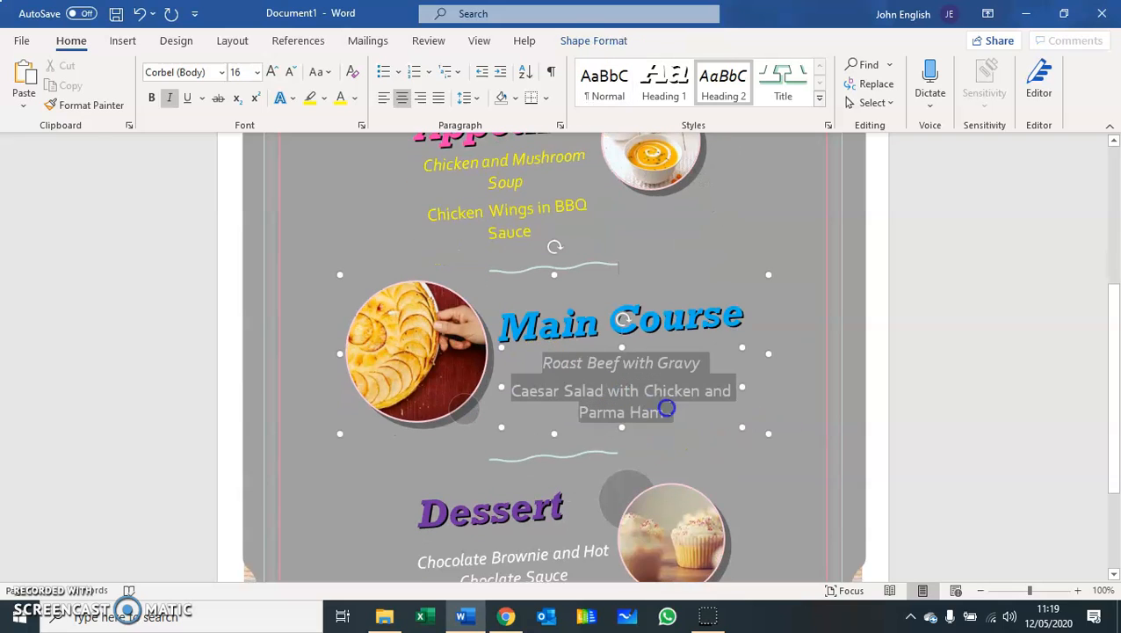
click(788, 310)
click(538, 368)
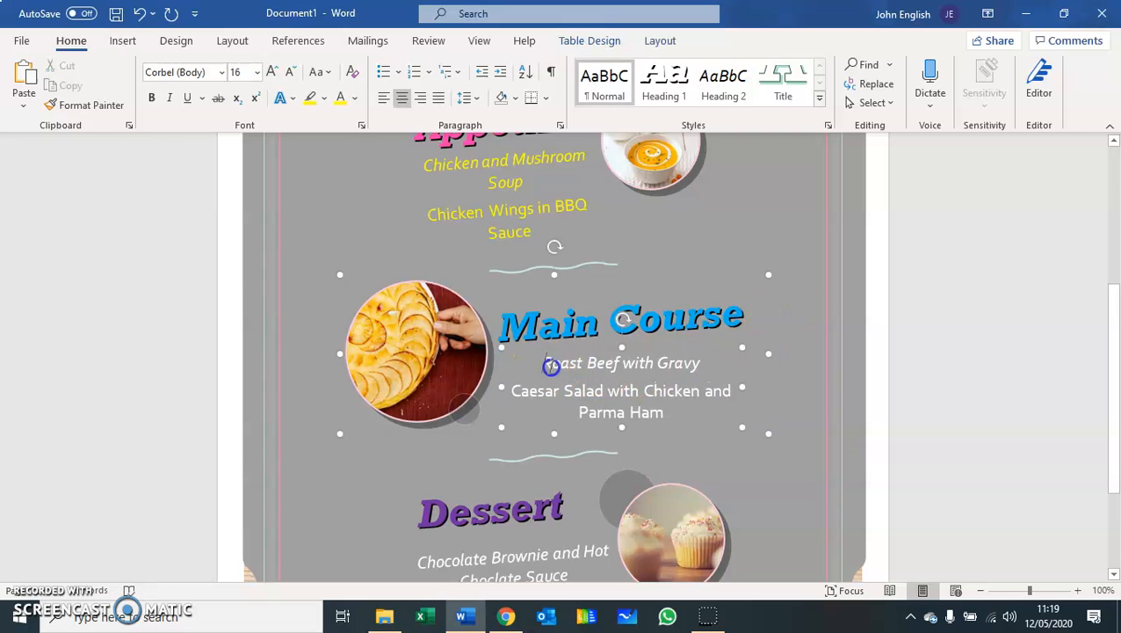
drag(580, 375, 666, 411)
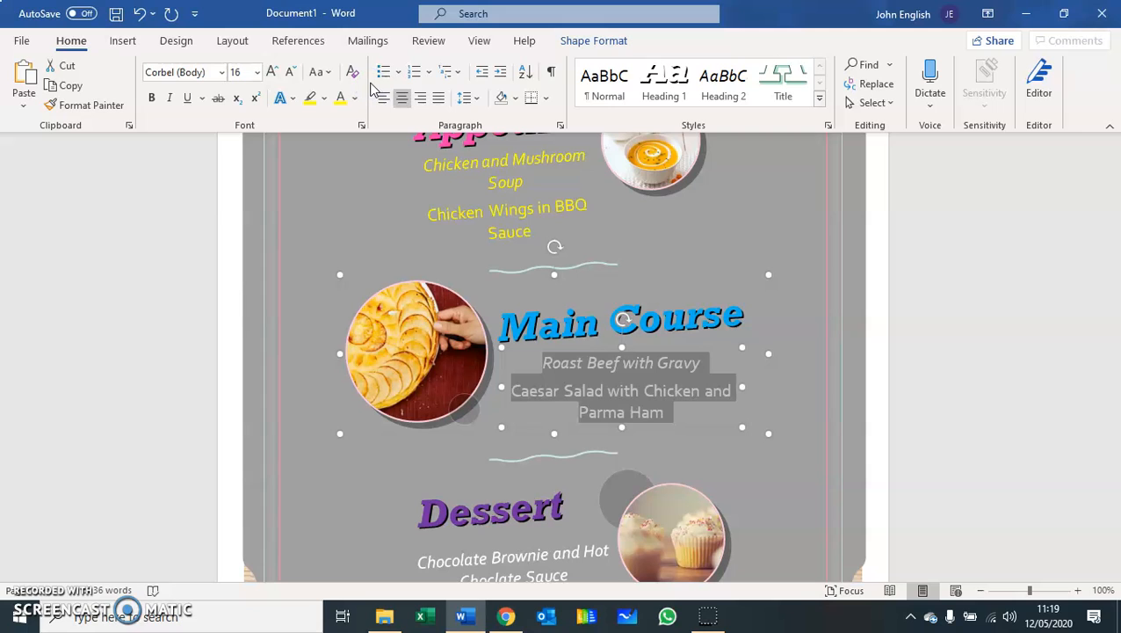
click(354, 98)
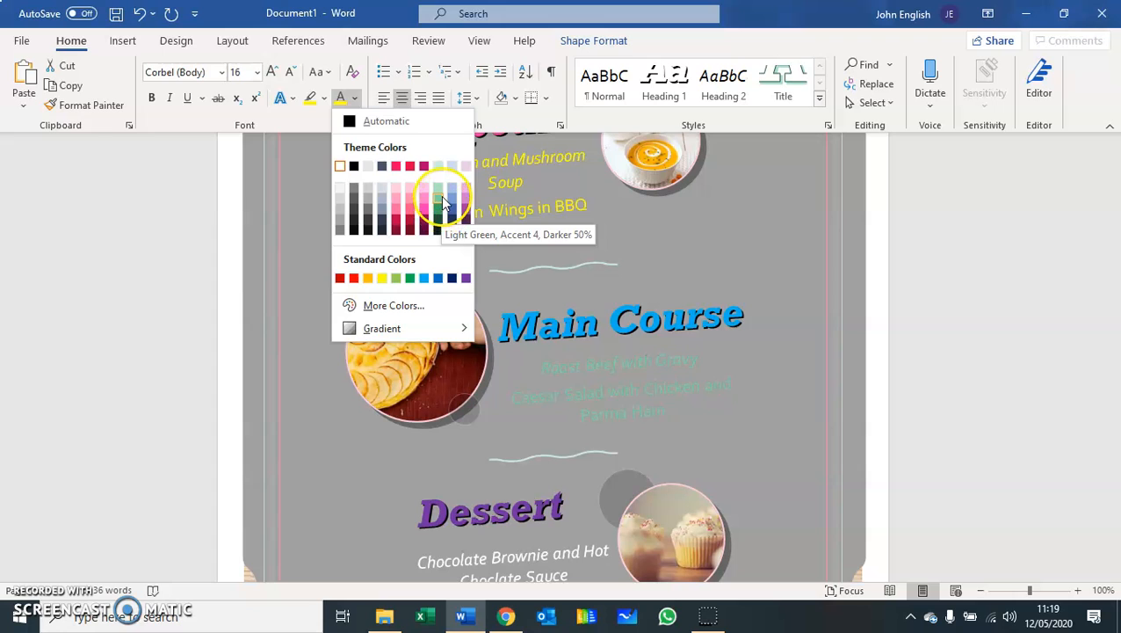
click(439, 226)
click(850, 295)
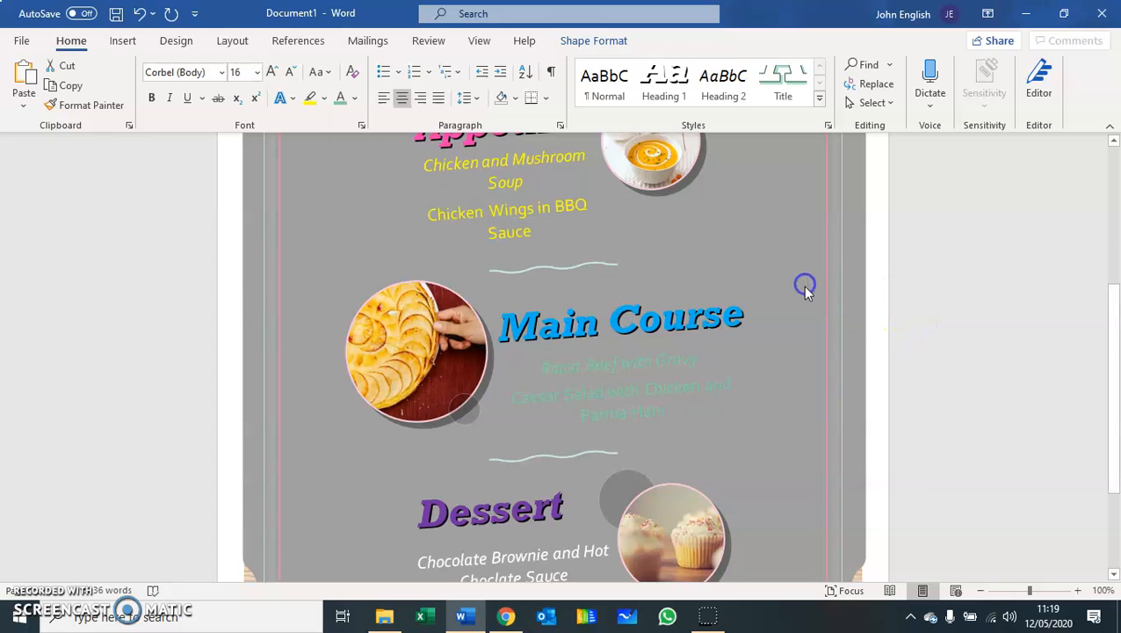
Change the font colour of both items under the Dessert heading, from Chocolate Brownie to Apple Pie and Ice Cream.
scroll(806, 293, down, 3)
click(626, 373)
drag(420, 400, 601, 444)
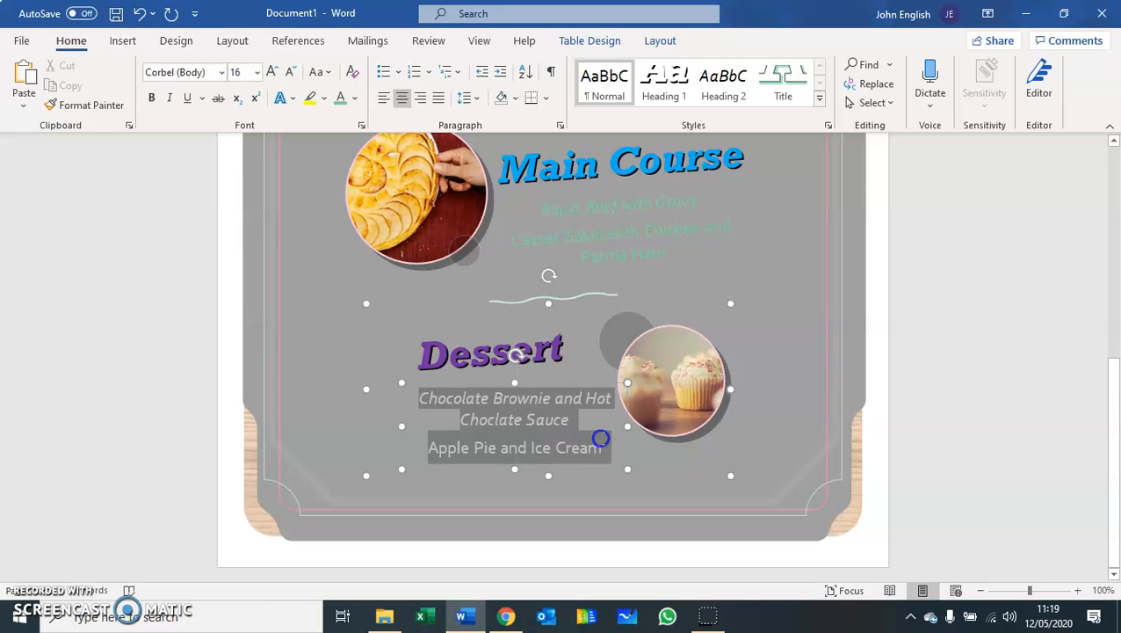
click(355, 99)
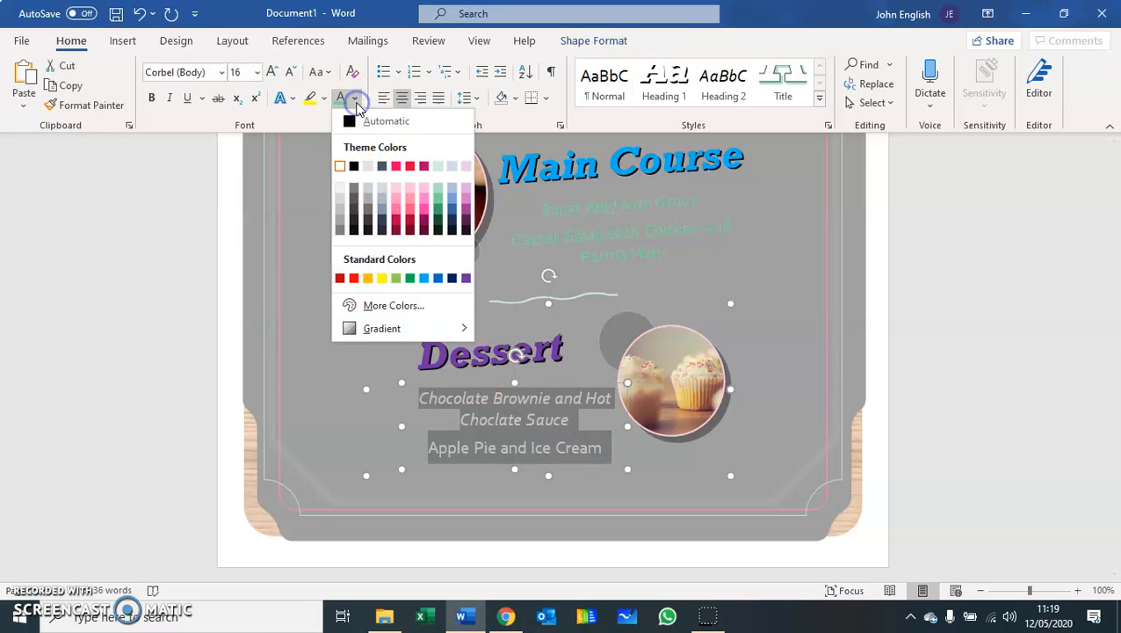
click(425, 222)
click(896, 289)
Start saving the menu as a new file and choose the first folder inside Documents as its location.
scroll(796, 326, up, 5)
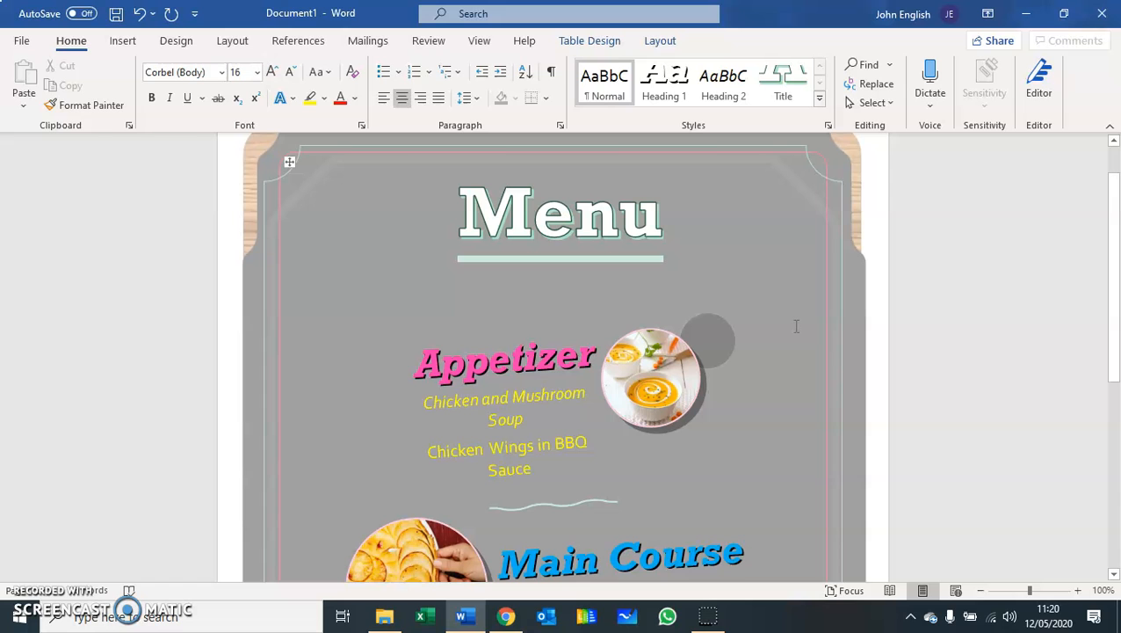
scroll(773, 275, down, 4)
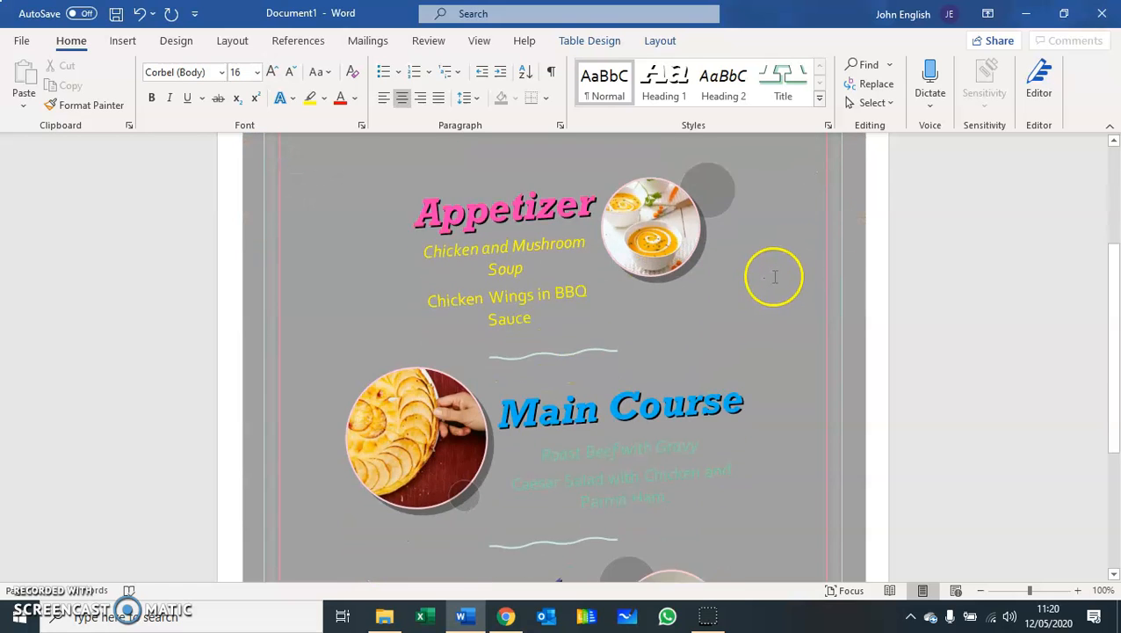
scroll(784, 271, down, 2)
scroll(785, 270, up, 6)
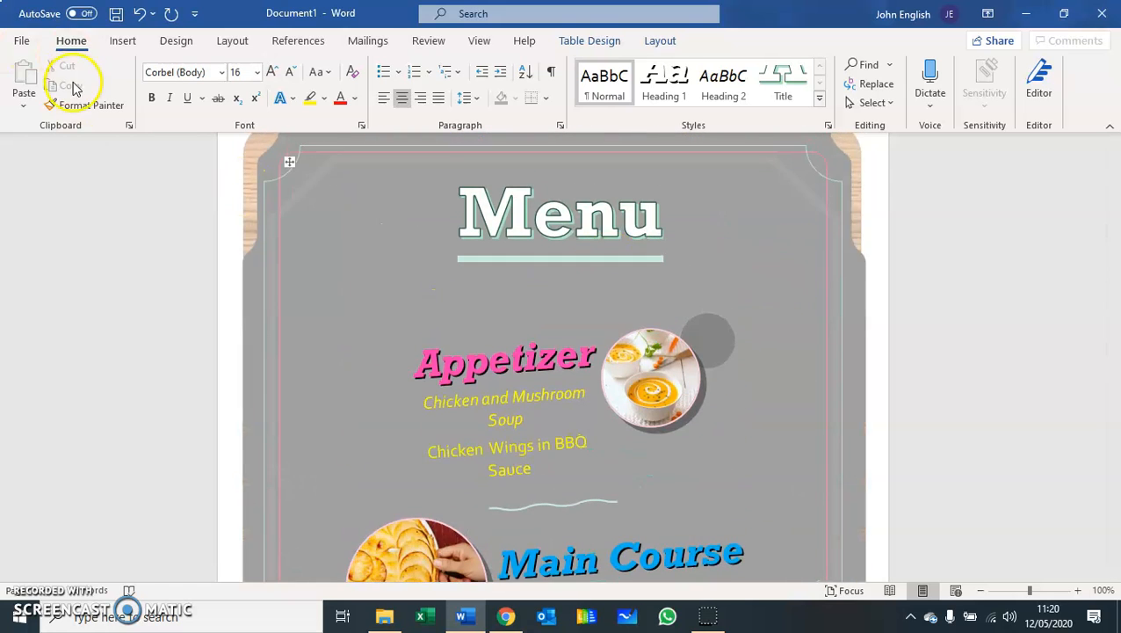
click(16, 42)
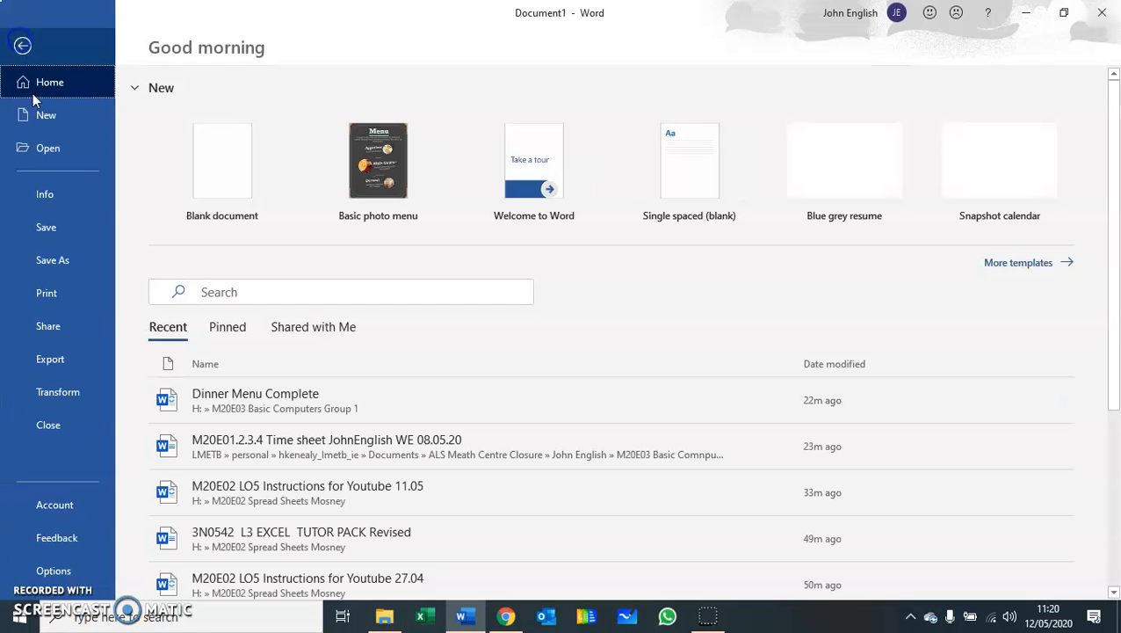
click(61, 261)
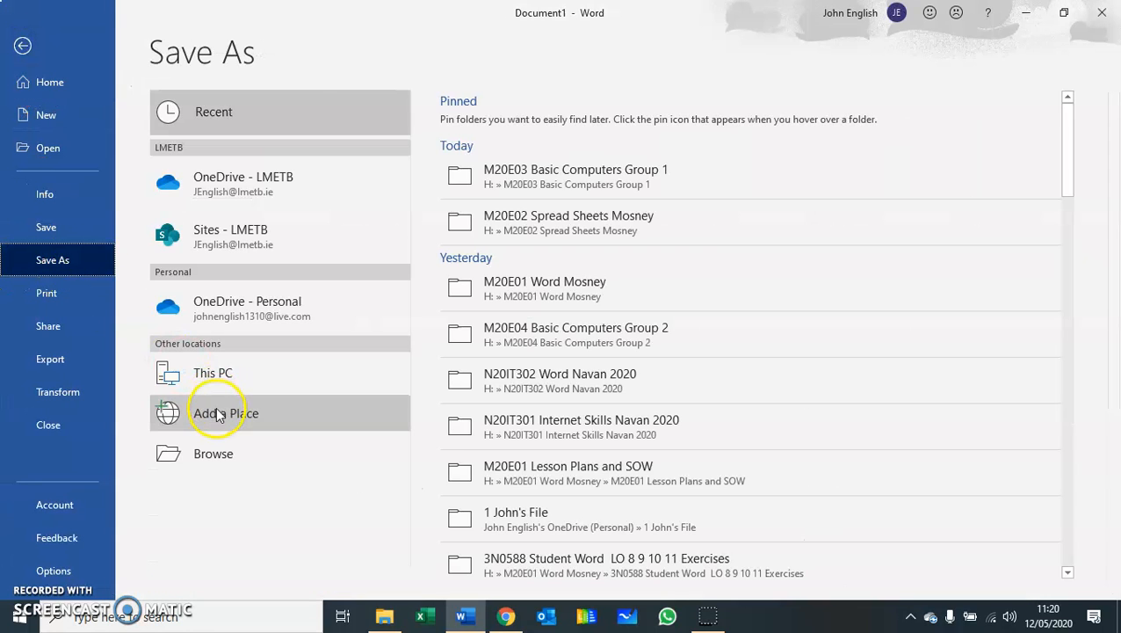
click(211, 454)
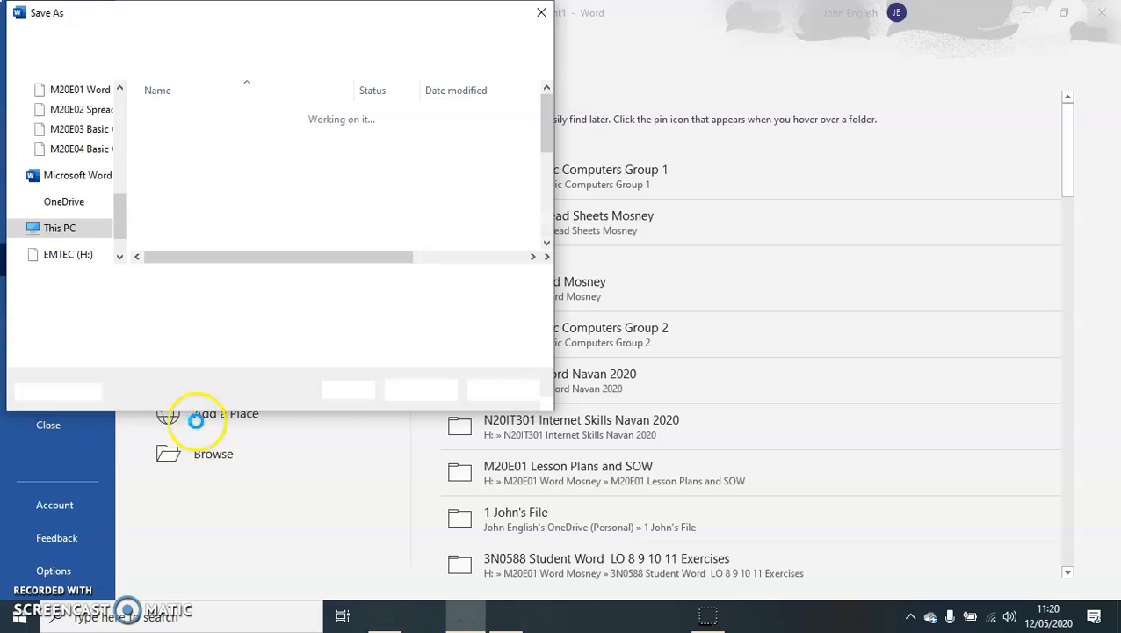
drag(120, 217, 125, 88)
click(72, 185)
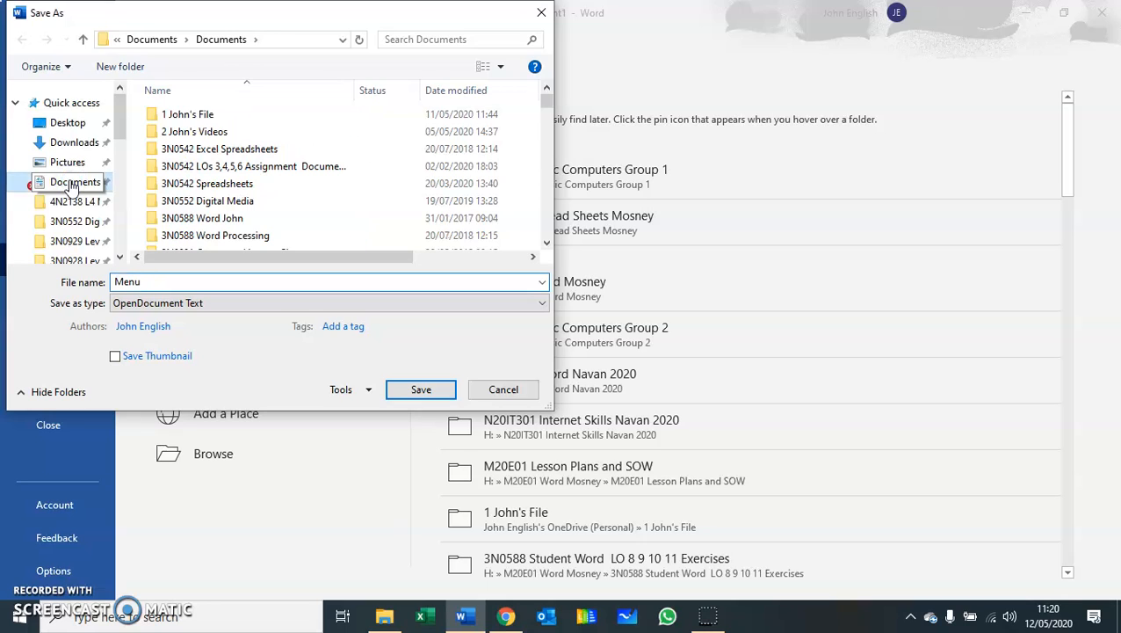
click(205, 114)
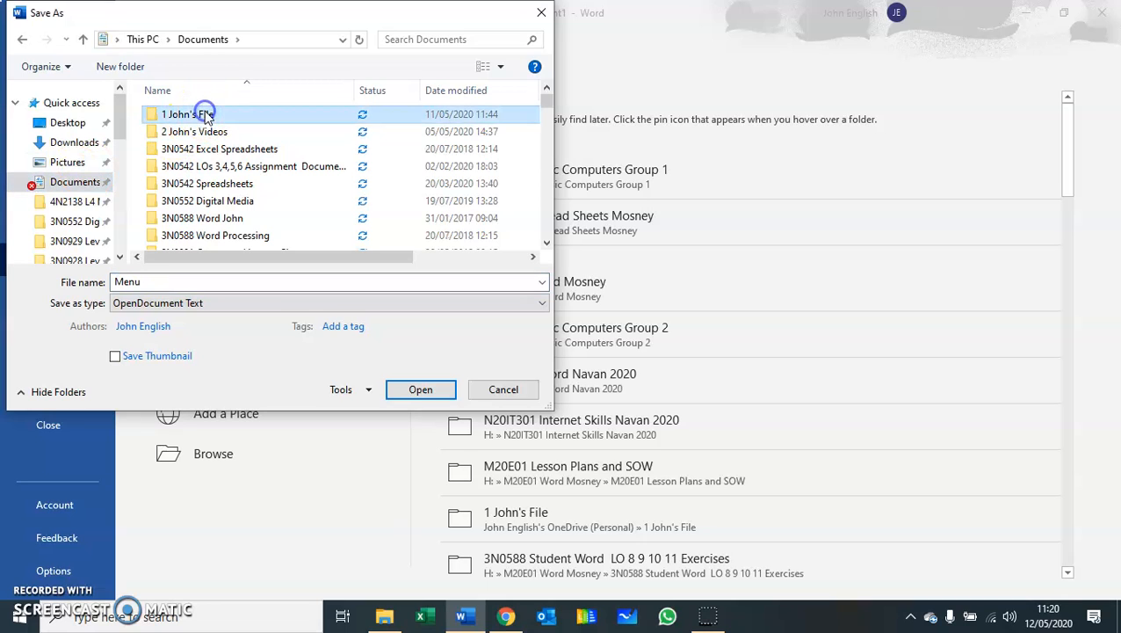
click(406, 389)
Name the file Lunch Menu and save it as OpenDocument Text.
double_click(162, 278)
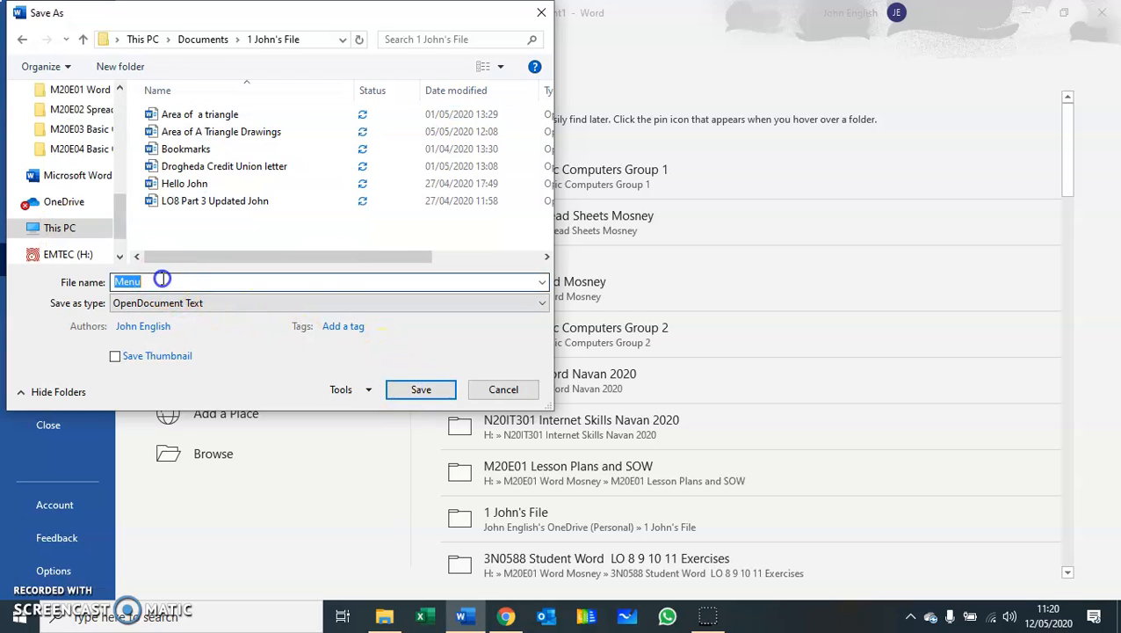
click(158, 280)
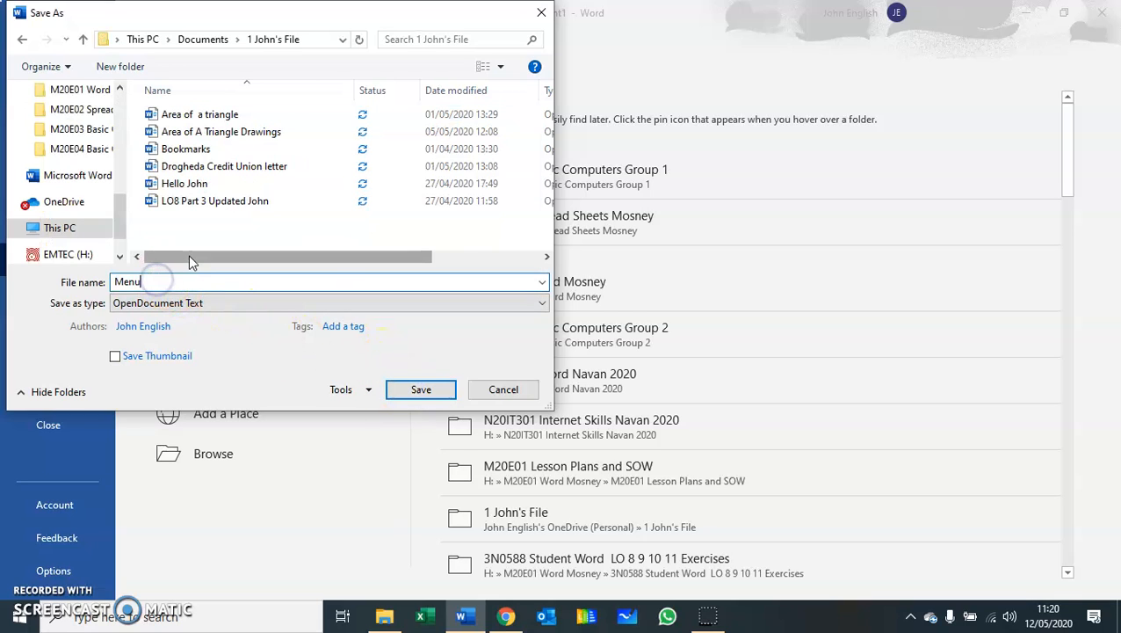
key(BackSpace)
key(BackSpace)
key(BackSpace)
key(BackSpace)
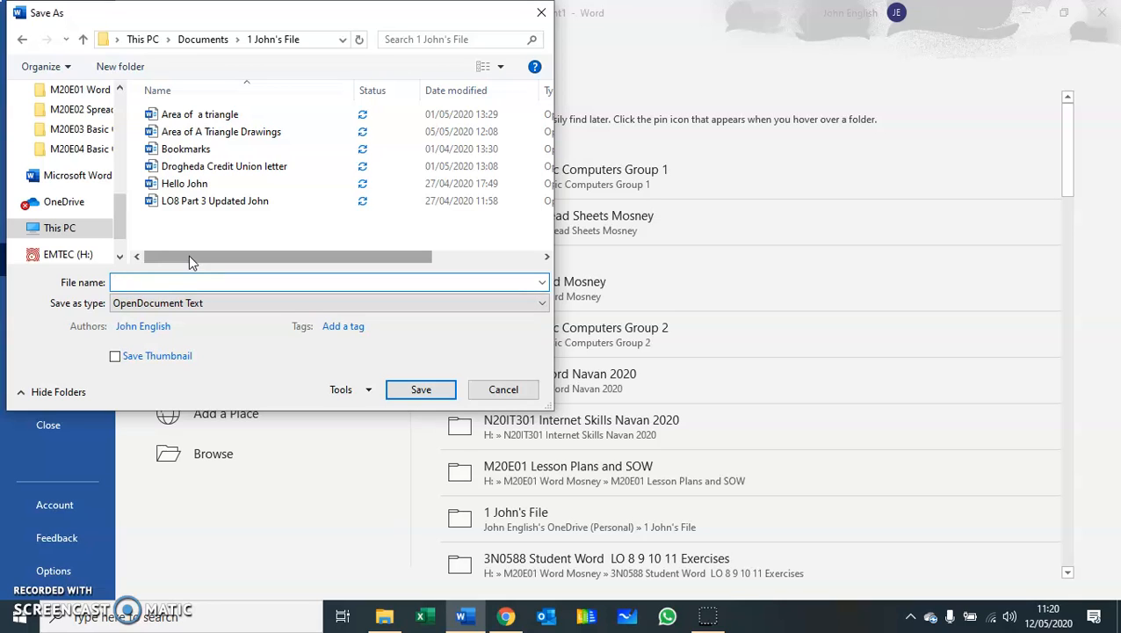
text(Lunch Menu)
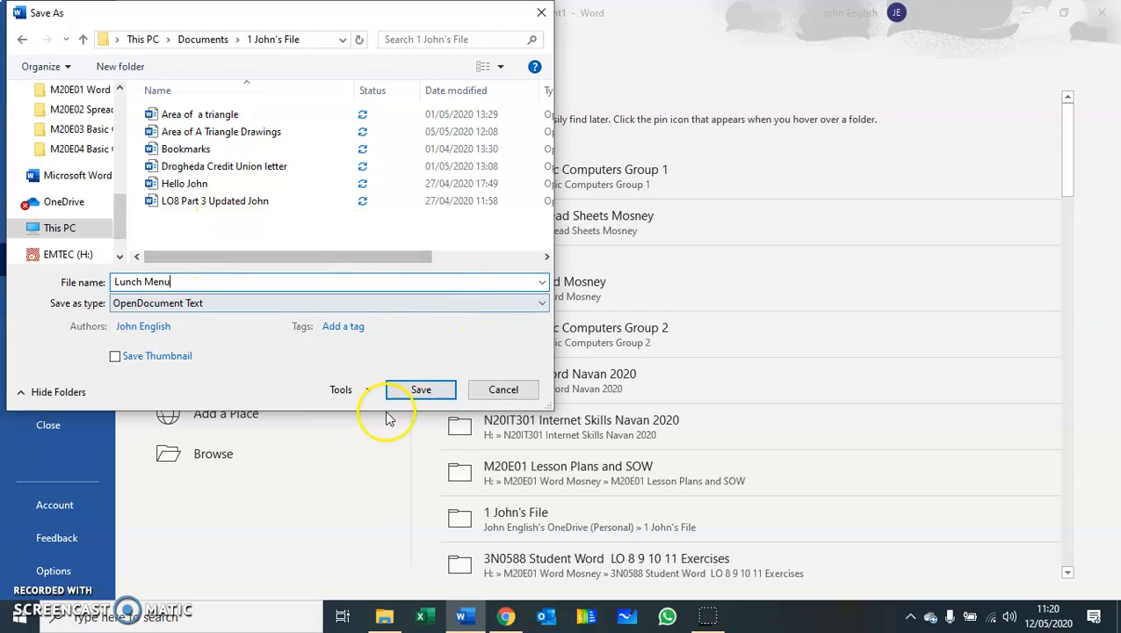
click(421, 390)
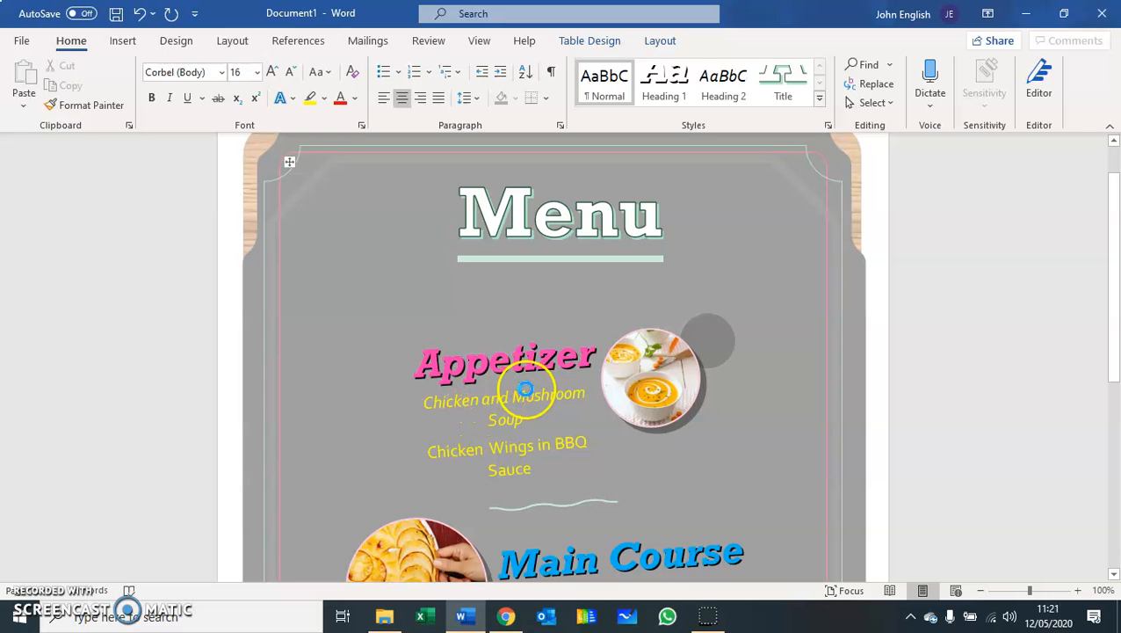
scroll(1108, 275, down, 2)
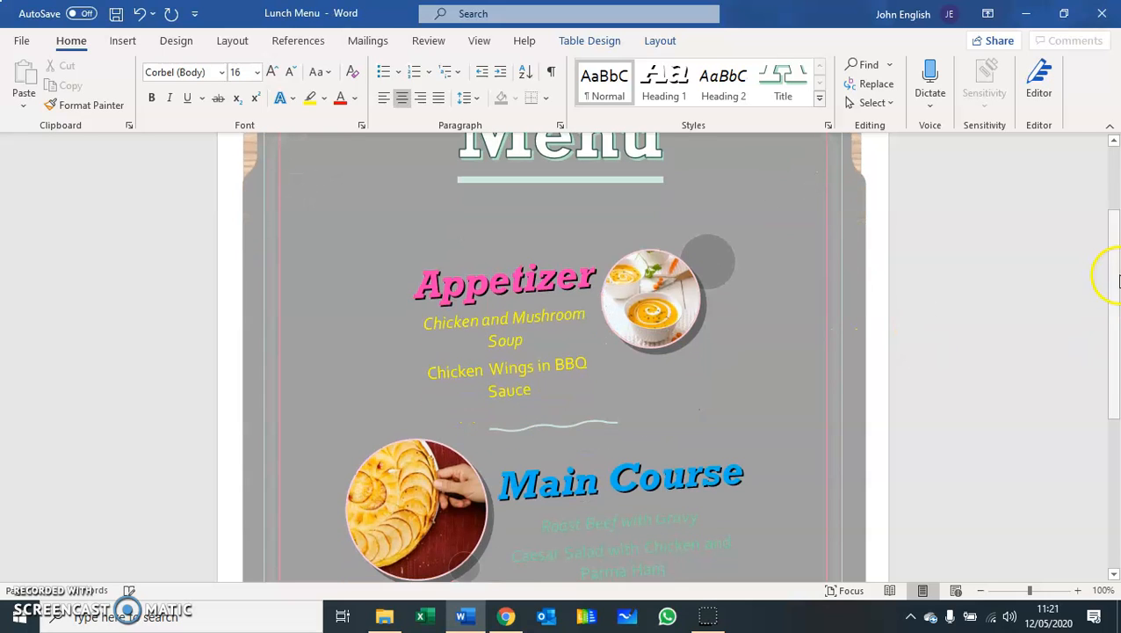
drag(1113, 289, 1115, 144)
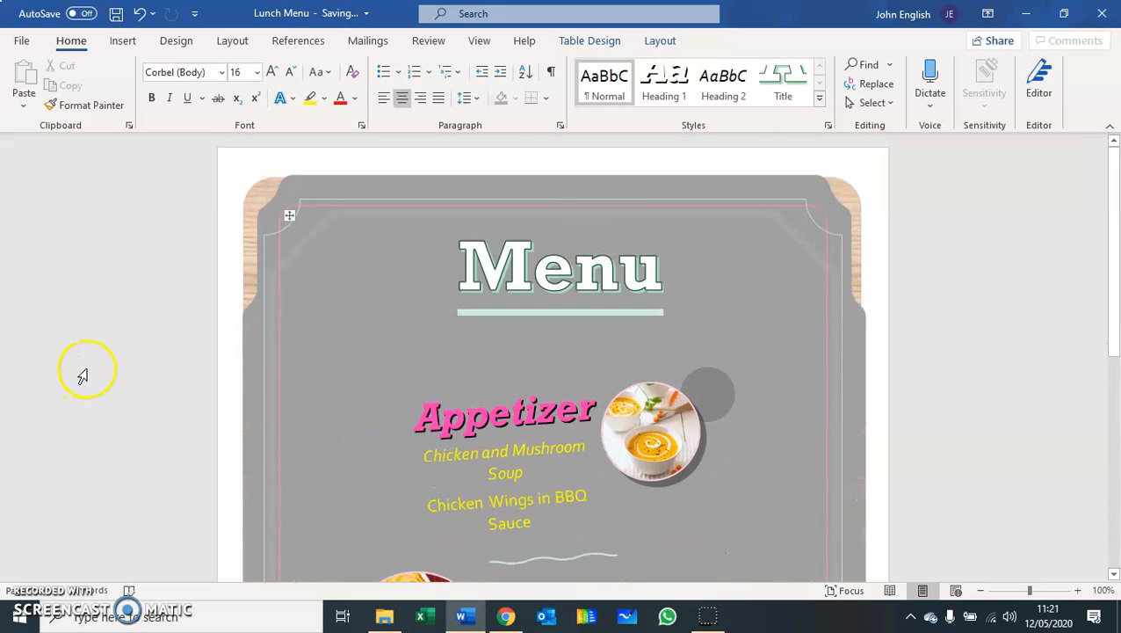